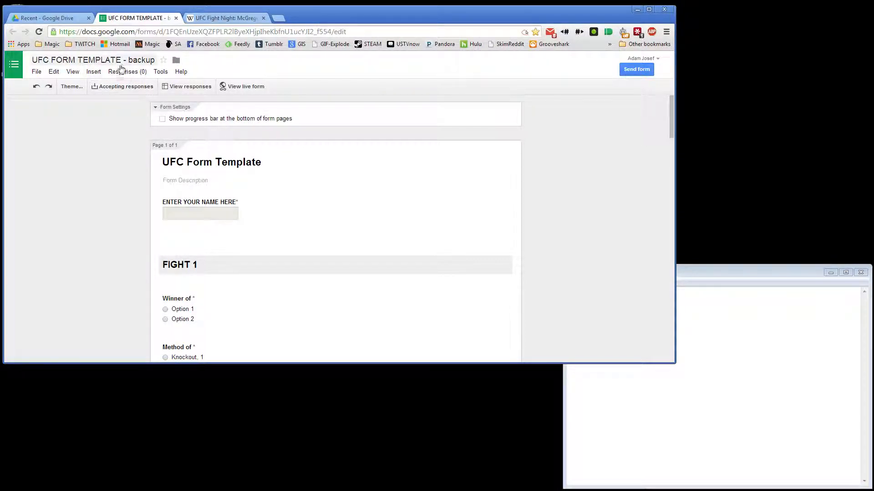
# - Switch to the Wikipedia article and copy its title "UFC Fight Night: McGregor vs. Brandao"
pyautogui.click(71, 20)
pyautogui.click(106, 20)
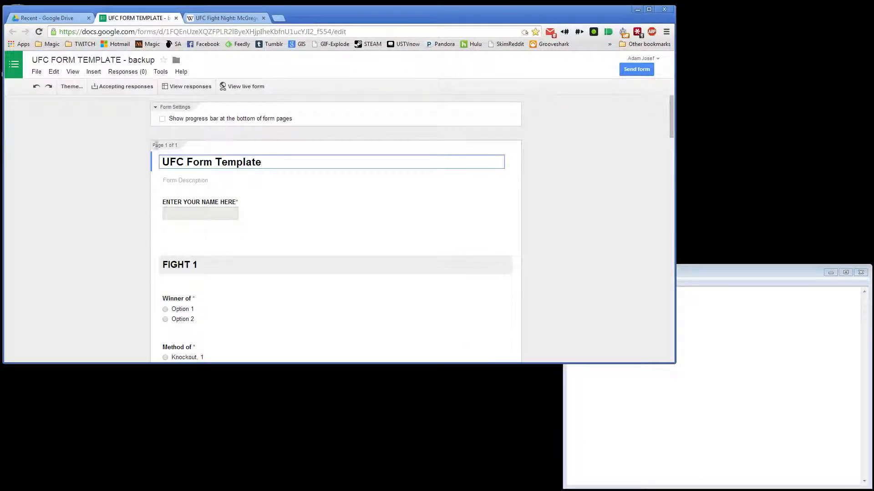
pyautogui.click(228, 17)
pyautogui.scroll(5, 270, 99)
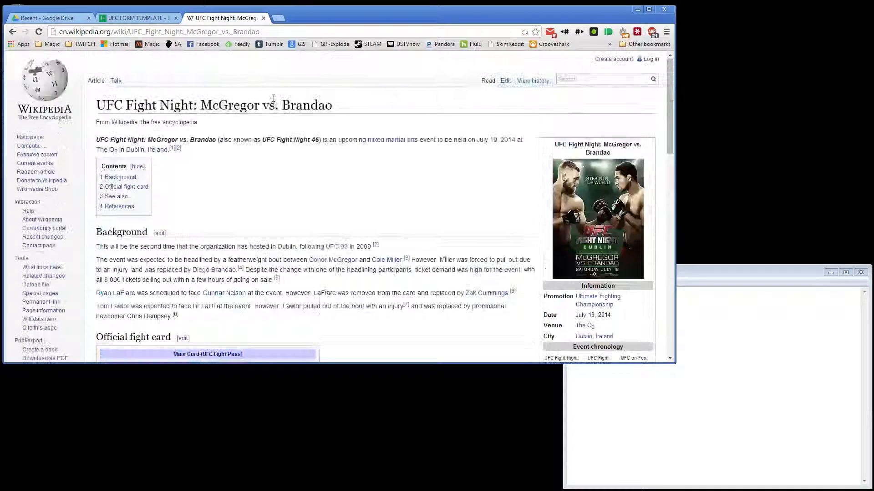
pyautogui.click(392, 145)
pyautogui.hotkey('alt', 'Left')
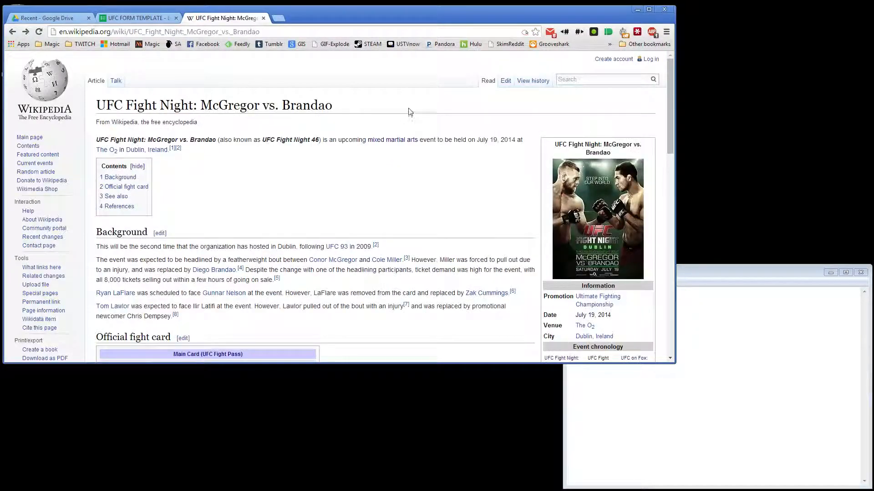
pyautogui.moveTo(355, 106); pyautogui.dragTo(103, 106)
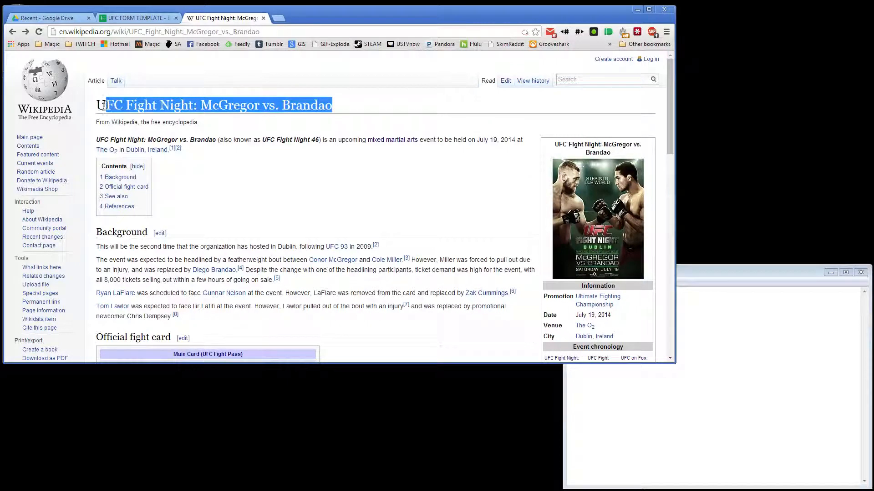
# - Copy the UFC form template as "UFC Fight Night: McGregor vs. Brandao" and set the copied form's title to the same text
pyautogui.click(141, 19)
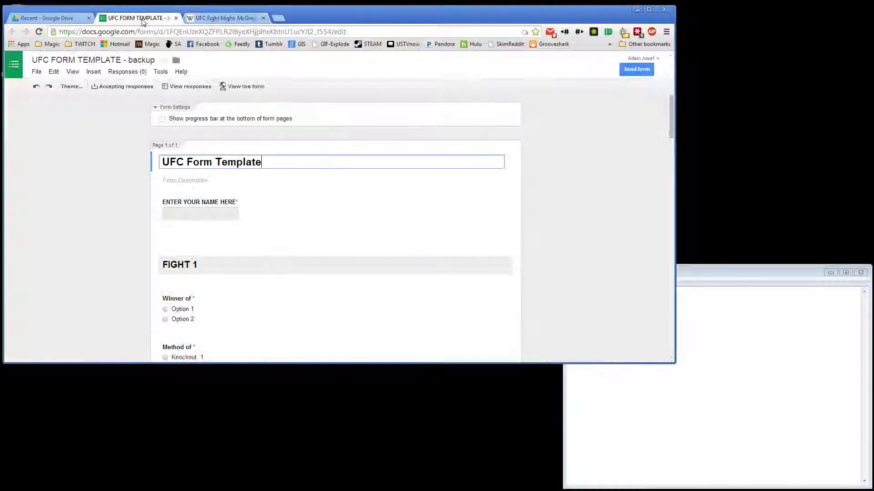
pyautogui.click(36, 72)
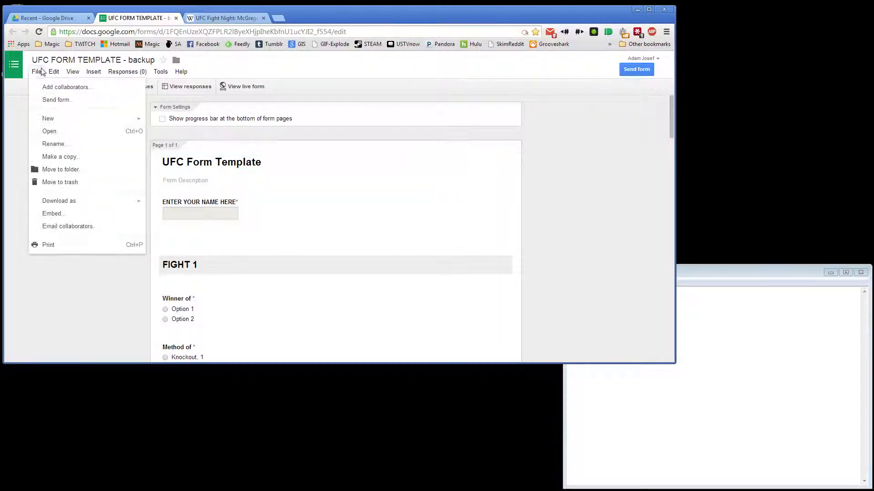
pyautogui.moveTo(53, 73)
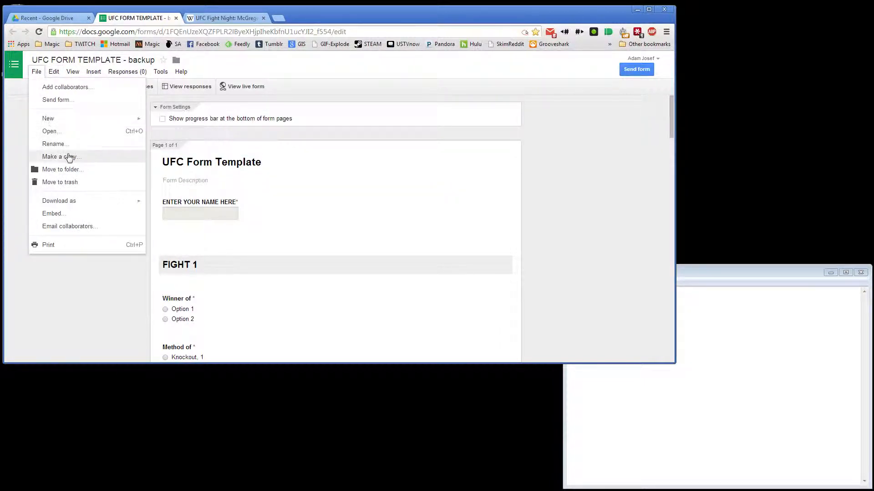
pyautogui.click(68, 156)
pyautogui.write('UFC Fight Night: McGregor vs. Brandao')
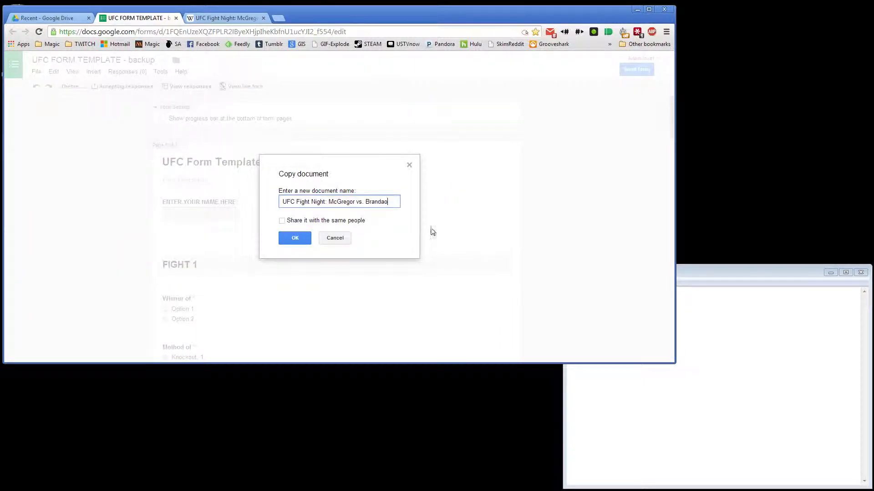
pyautogui.click(302, 242)
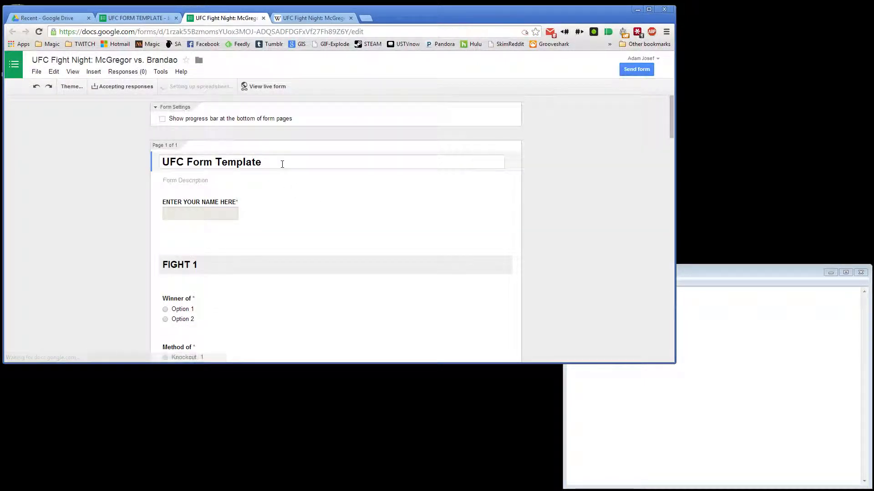
pyautogui.moveTo(283, 162); pyautogui.dragTo(154, 159)
pyautogui.write('UFC Fight Night: McGregor vs. Brandao')
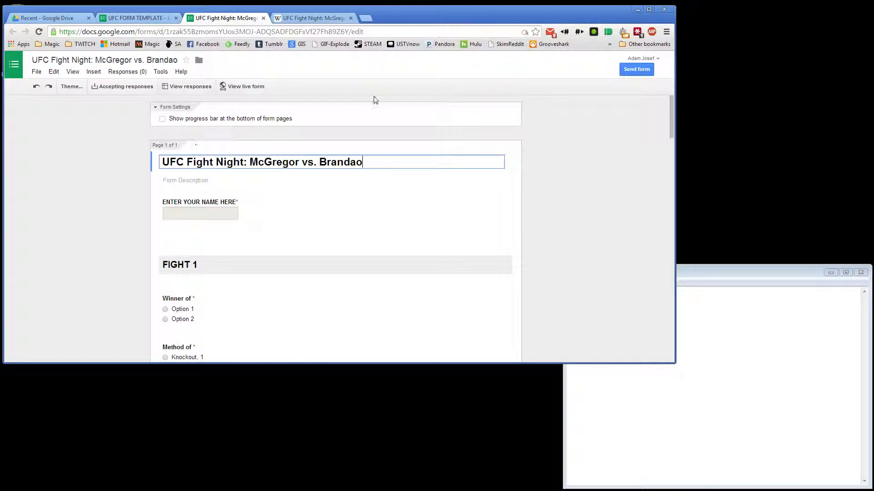
# - Return to the Official fight card table in the Wikipedia article
pyautogui.click(307, 19)
pyautogui.scroll(-5, 401, 166)
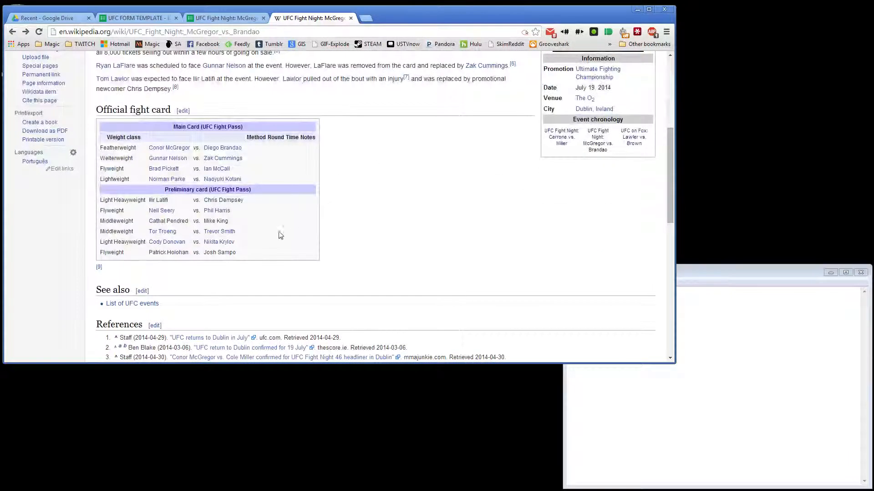
pyautogui.moveTo(242, 256); pyautogui.dragTo(100, 148)
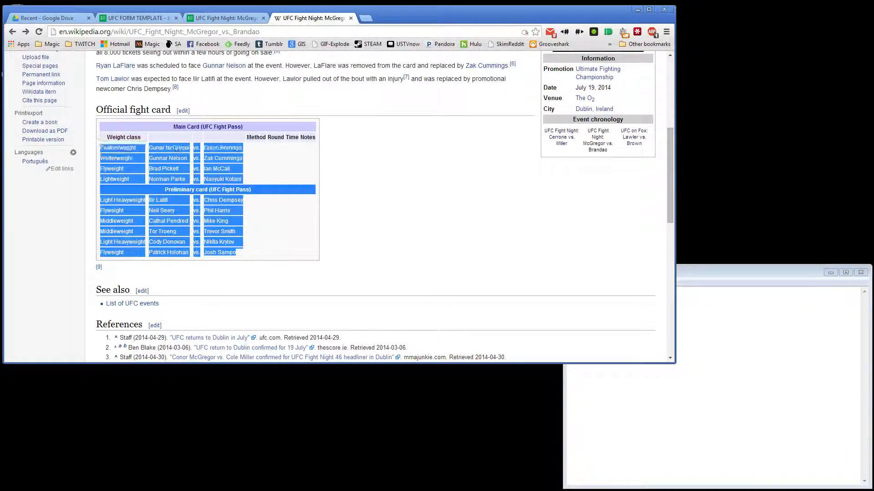
pyautogui.click(101, 152)
pyautogui.click(686, 402)
pyautogui.write('UFC Fight Night: McGregor vs. Brandao')
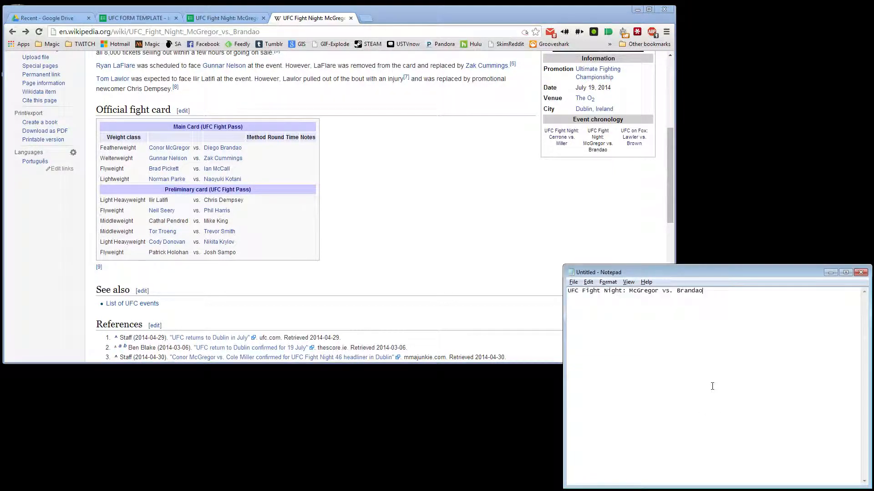
pyautogui.hotkey('ctrl', 'z')
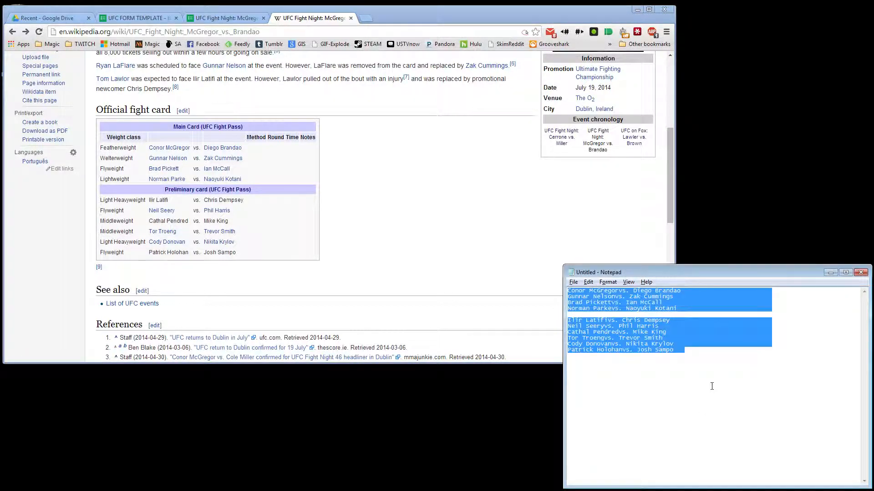
pyautogui.hotkey('ctrl', 'z')
pyautogui.click(386, 236)
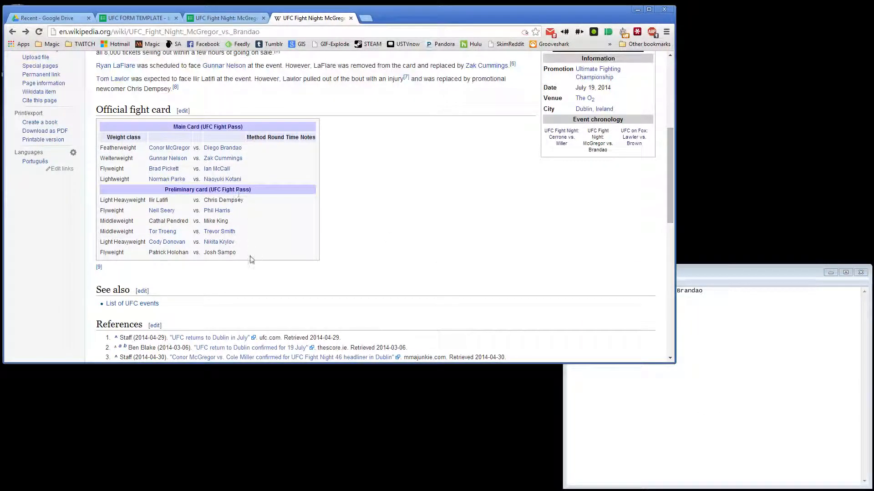
# - Copy all bout rows of the official fight card table and paste them into Notepad, replacing its contents
pyautogui.moveTo(251, 259); pyautogui.dragTo(100, 149)
pyautogui.hotkey('ctrl', 'c')
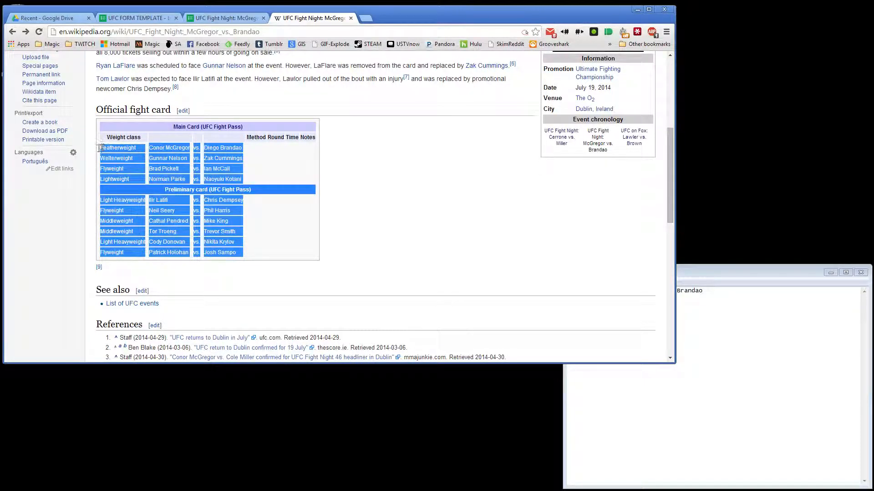
pyautogui.click(747, 274)
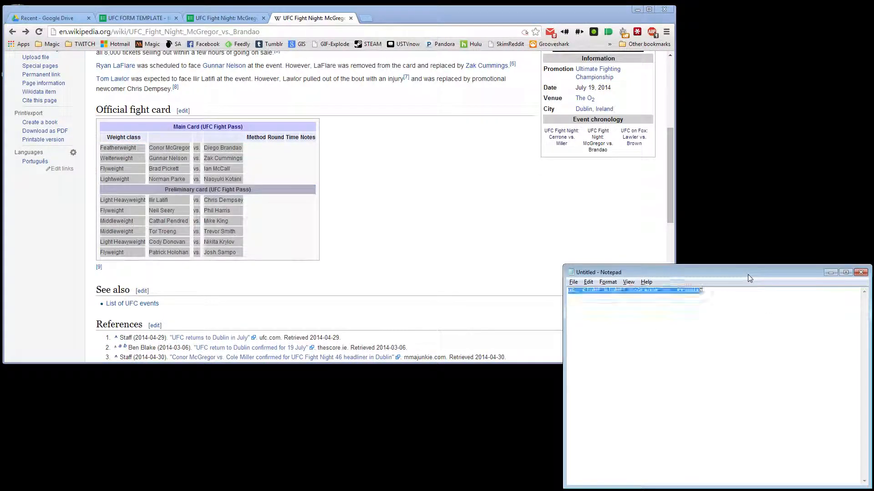
pyautogui.hotkey('ctrl', 'v')
pyautogui.hotkey('ctrl', 'Home')
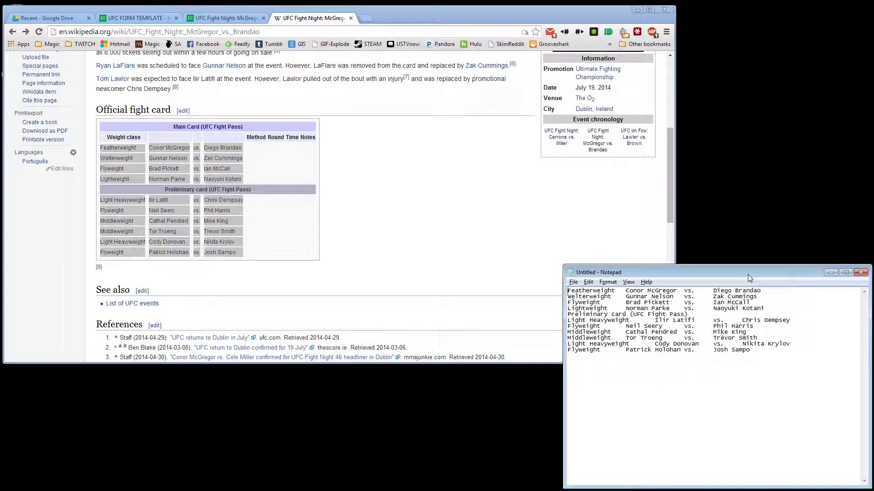
# - Delete the weight classes from the four main card lines and clear the text of the "Preliminary card (UFC Fight Pass)" line
pyautogui.hotkey('ctrl', 'shift', 'Right')
pyautogui.press('Delete')
pyautogui.press('Down')
pyautogui.hotkey('ctrl', 'shift', 'Right')
pyautogui.press('Delete')
pyautogui.press('Down')
pyautogui.hotkey('ctrl', 'shift', 'Right')
pyautogui.press('Delete')
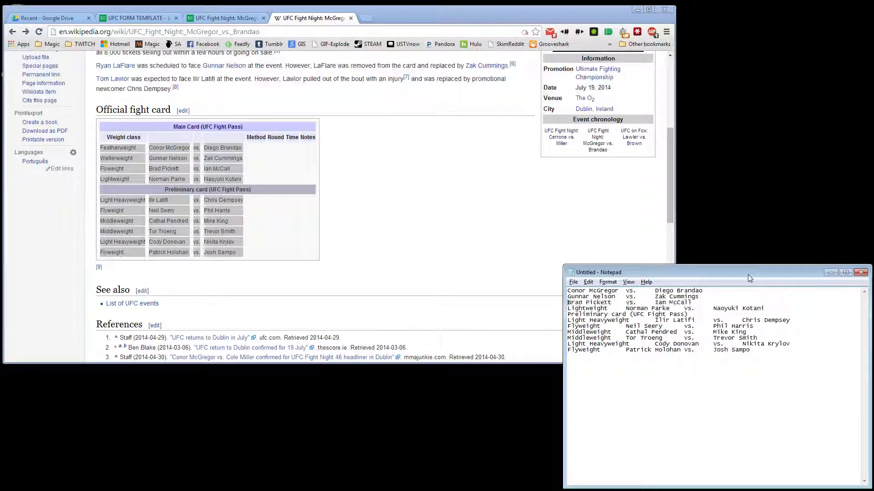
pyautogui.press('Down')
pyautogui.hotkey('ctrl', 'shift', 'Right')
pyautogui.press('Delete')
pyautogui.press('Down')
pyautogui.hotkey('shift', 'End')
pyautogui.press('Delete')
# - Delete the weight classes from the six preliminary card lines
pyautogui.press('Down')
pyautogui.hotkey('ctrl', 'shift', 'Right')
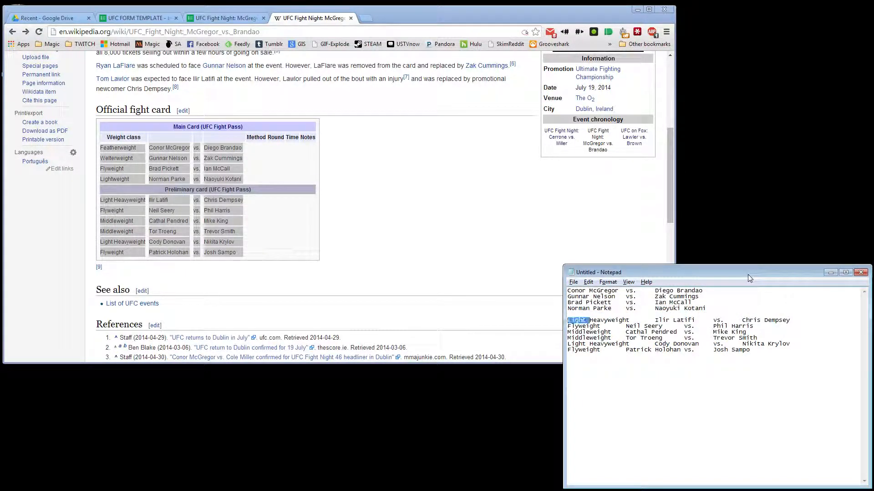
pyautogui.hotkey('ctrl', 'shift', 'Right')
pyautogui.press('Delete')
pyautogui.press('Down')
pyautogui.hotkey('ctrl', 'shift', 'Right')
pyautogui.press('Delete')
pyautogui.press('Down')
pyautogui.hotkey('ctrl', 'shift', 'Right')
pyautogui.press('Delete')
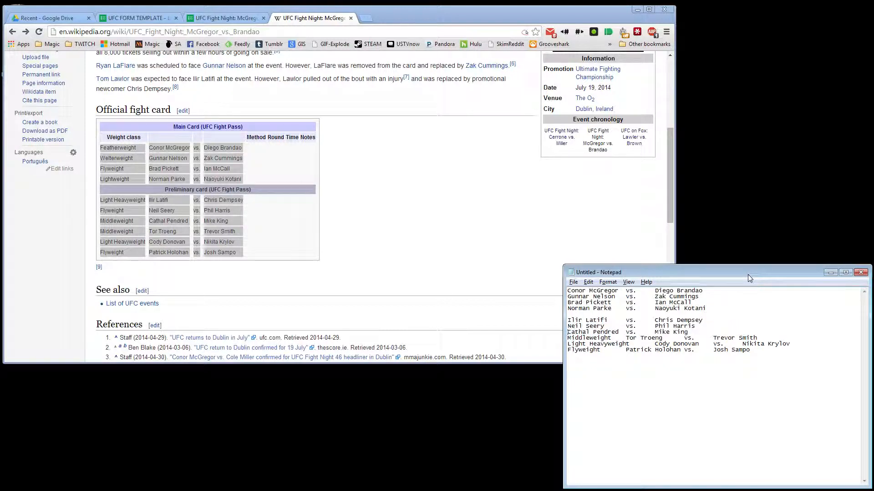
pyautogui.press('Down')
pyautogui.hotkey('ctrl', 'shift', 'Right')
pyautogui.press('Delete')
pyautogui.press('Down')
pyautogui.hotkey('ctrl', 'shift', 'Right')
pyautogui.hotkey('ctrl', 'shift', 'Right')
pyautogui.press('Delete')
pyautogui.press('Down')
pyautogui.hotkey('ctrl', 'shift', 'Right')
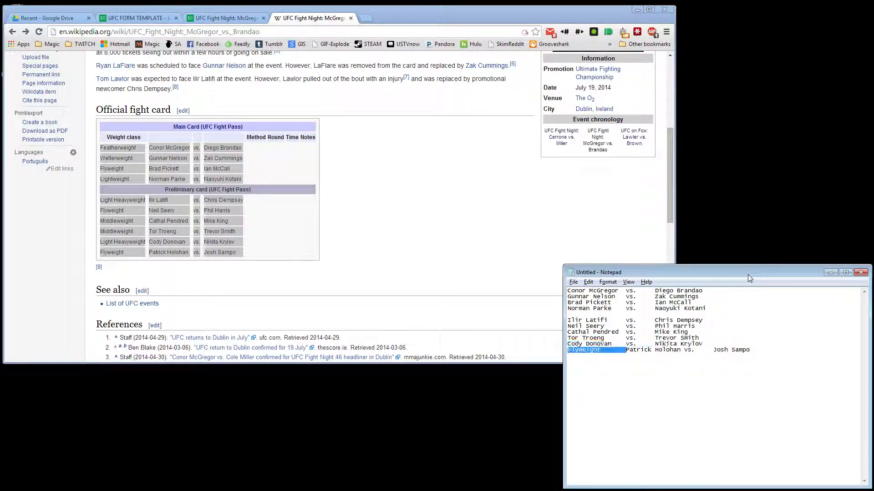
pyautogui.press('Delete')
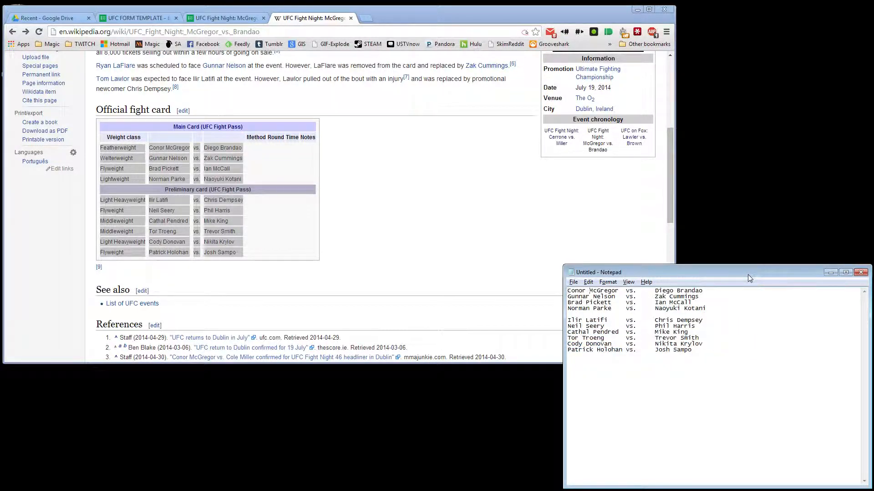
# - Replace every tab-surrounded "vs." between the fighter names with "vs." followed by a single space
pyautogui.hotkey('ctrl', 'Right')
pyautogui.hotkey('ctrl', 'Right')
pyautogui.press('Left')
pyautogui.hotkey('ctrl', 'shift', 'Right')
pyautogui.hotkey('ctrl', 'shift', 'Right')
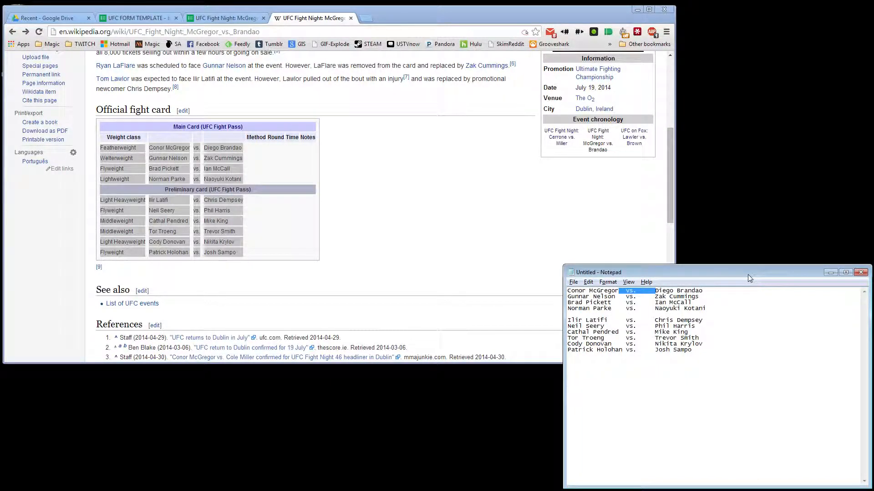
pyautogui.hotkey('ctrl', 'h')
pyautogui.press('Tab')
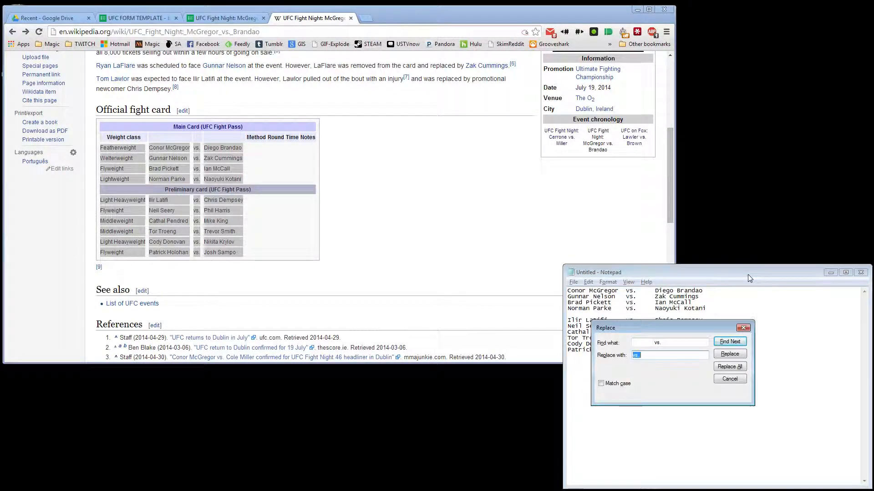
pyautogui.press('Home')
pyautogui.press('End')
pyautogui.hotkey('shift', 'Left')
pyautogui.moveTo(665, 326); pyautogui.dragTo(735, 202)
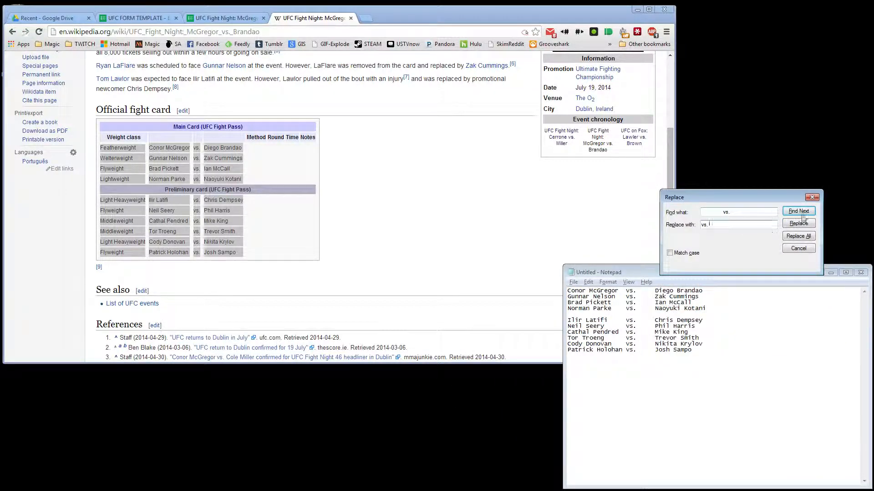
pyautogui.click(792, 235)
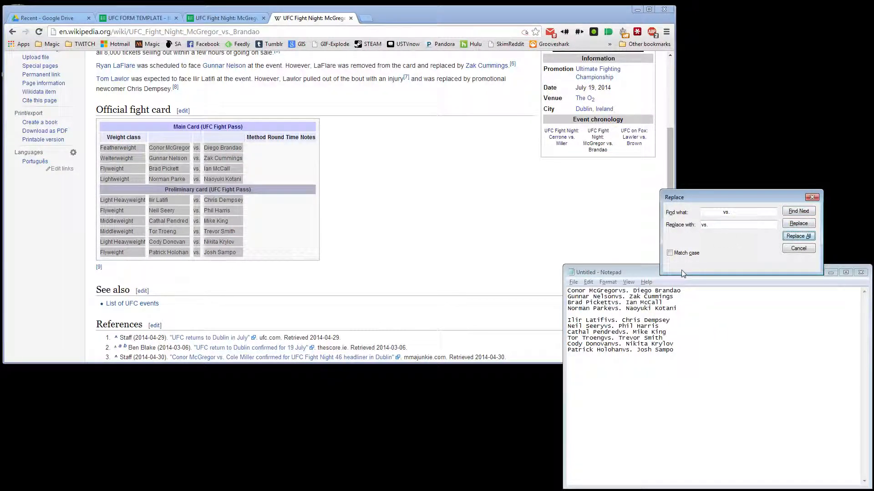
# - Replace every "vs." in the list with "vs." preceded by a space
pyautogui.click(703, 224)
pyautogui.moveTo(727, 224); pyautogui.dragTo(673, 225)
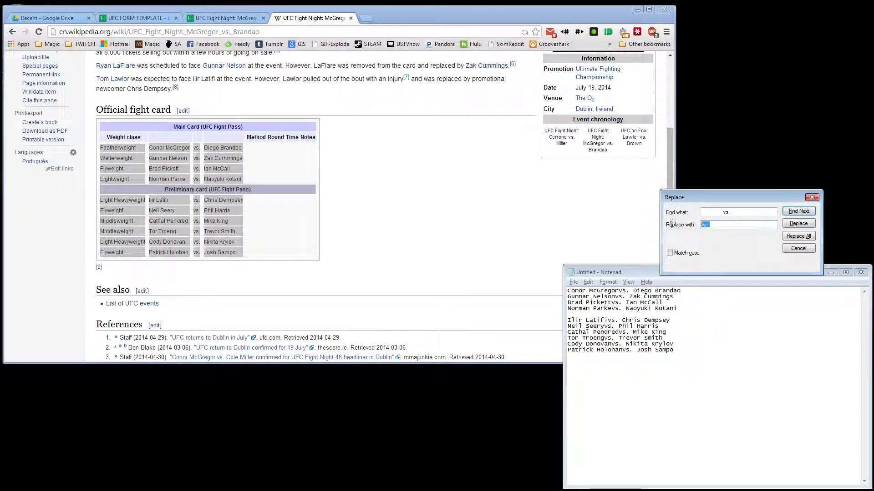
pyautogui.click(741, 212)
pyautogui.press('Home')
pyautogui.hotkey('alt', 'a')
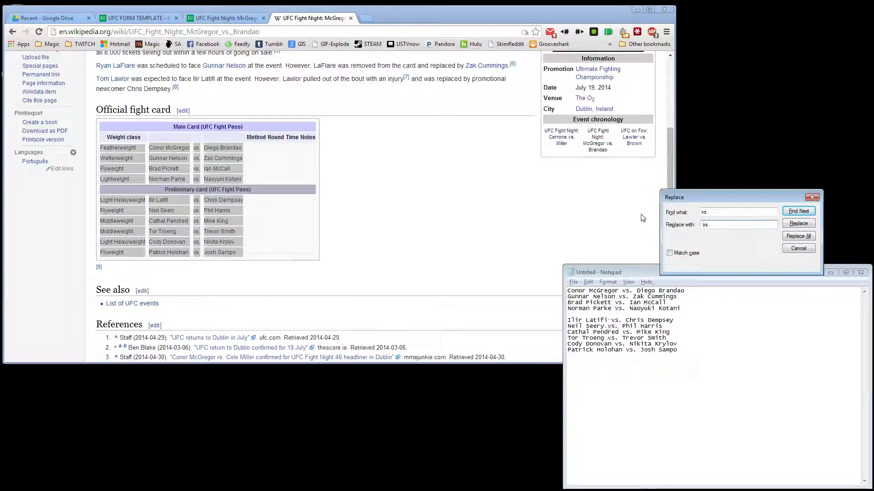
# - Remove the trailing tabs after the fighter names by replacing the tab character with nothing throughout the list
pyautogui.moveTo(728, 213); pyautogui.dragTo(614, 217)
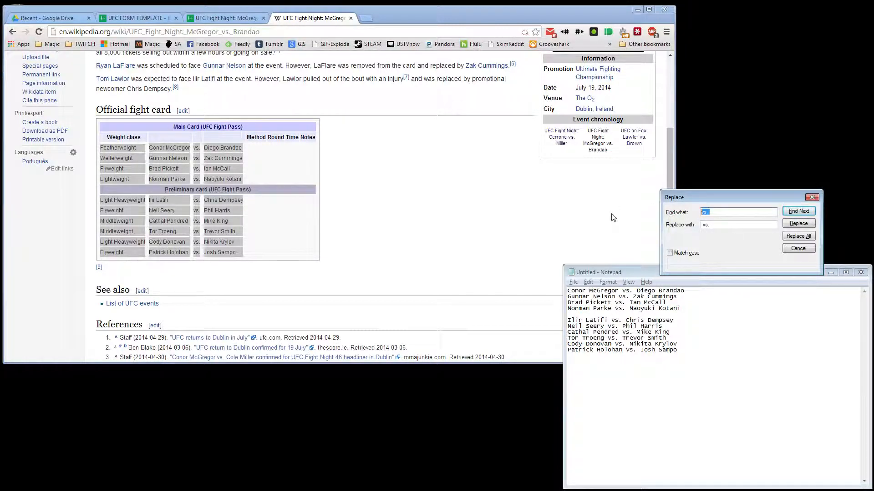
pyautogui.press('BackSpace')
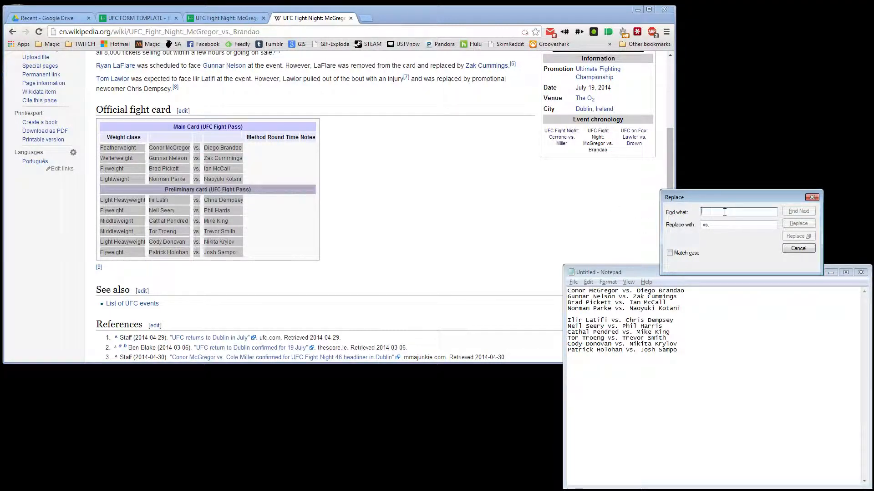
pyautogui.press('Escape')
pyautogui.doubleClick(727, 296)
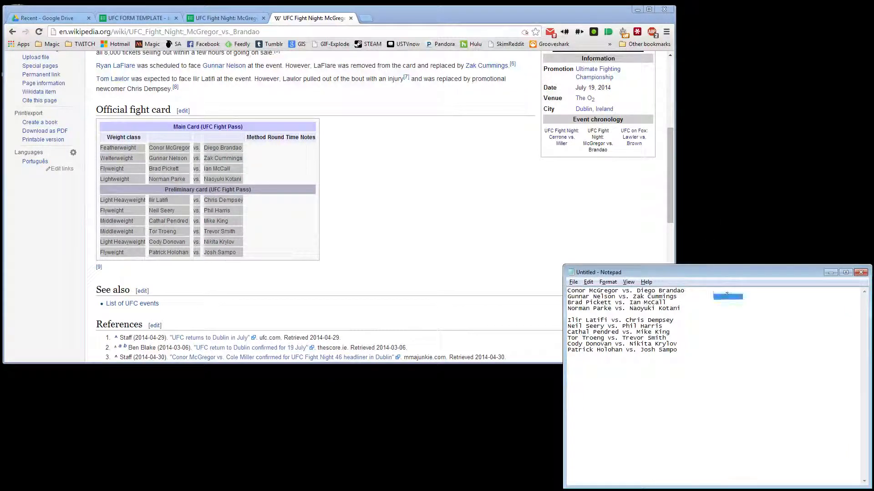
pyautogui.hotkey('ctrl', 'Home')
pyautogui.hotkey('ctrl', 'h')
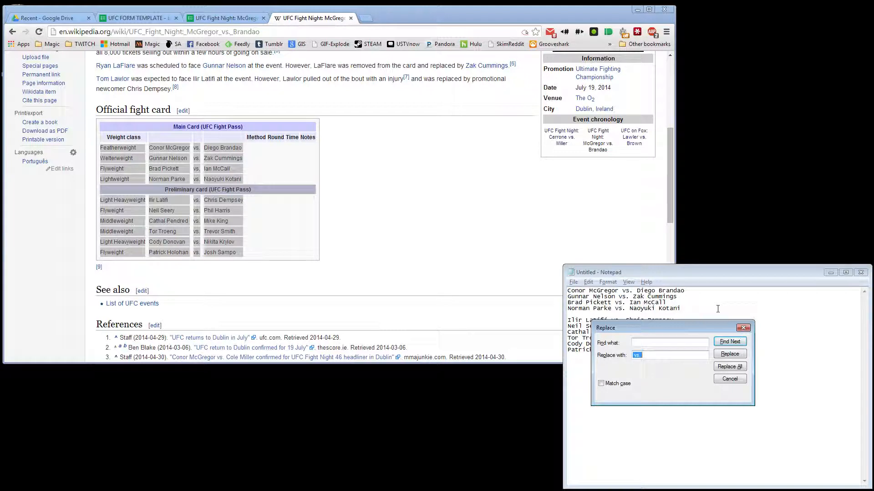
pyautogui.press('BackSpace')
pyautogui.press('Escape')
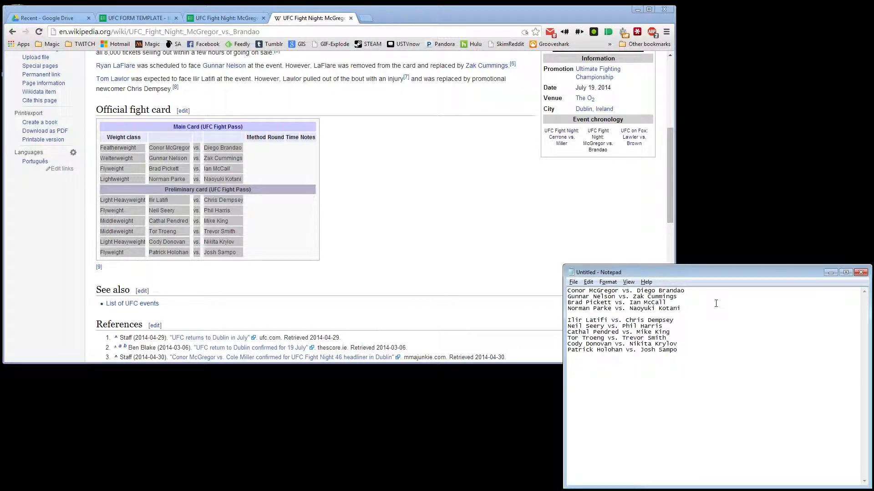
# - Copy "Conor McGregor vs. Diego Brandao" from the Notepad list and make it the FIGHT 1 header in the Google Form
pyautogui.hotkey('shift', 'End')
pyautogui.hotkey('ctrl', 'c')
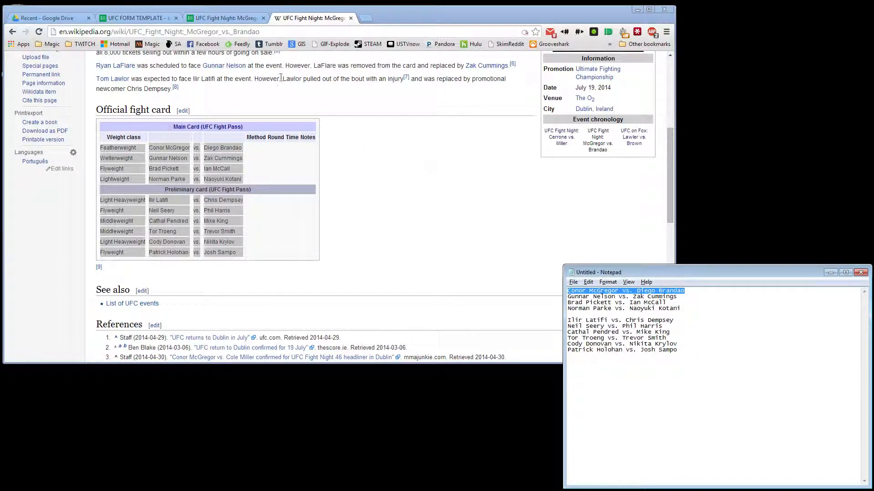
pyautogui.click(226, 18)
pyautogui.scroll(-1, 282, 230)
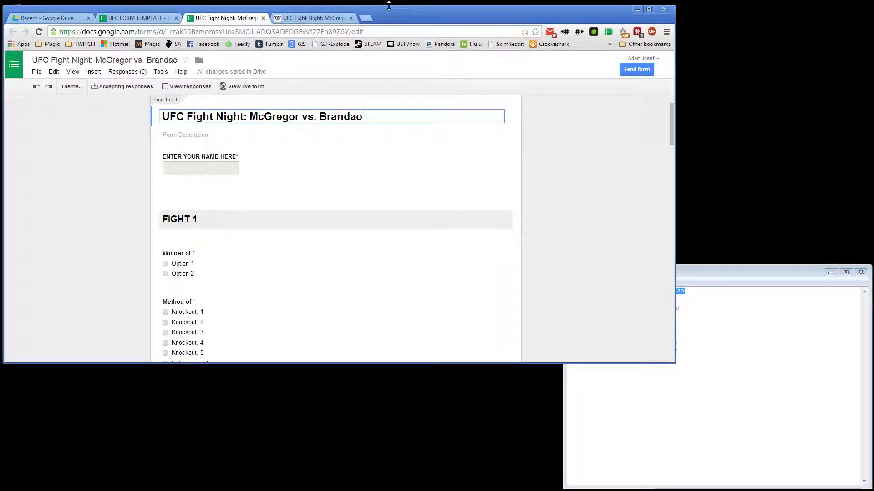
pyautogui.doubleClick(389, 6)
pyautogui.click(204, 219)
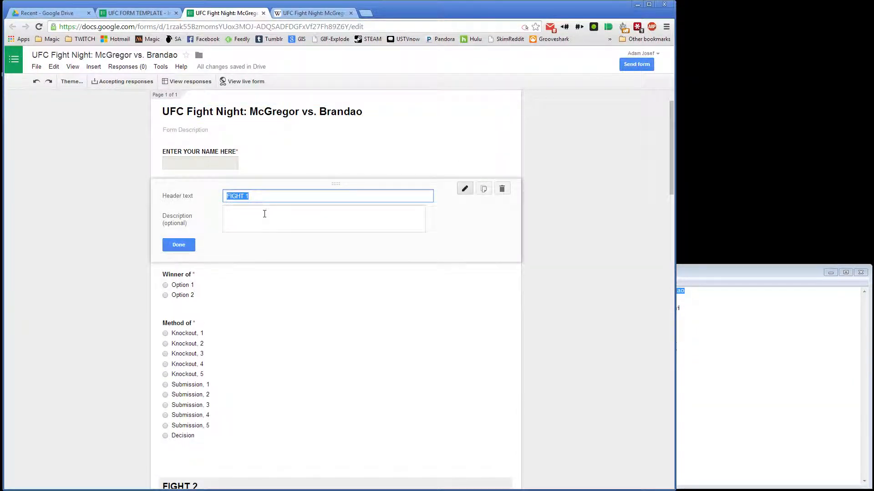
pyautogui.hotkey('ctrl', 'v')
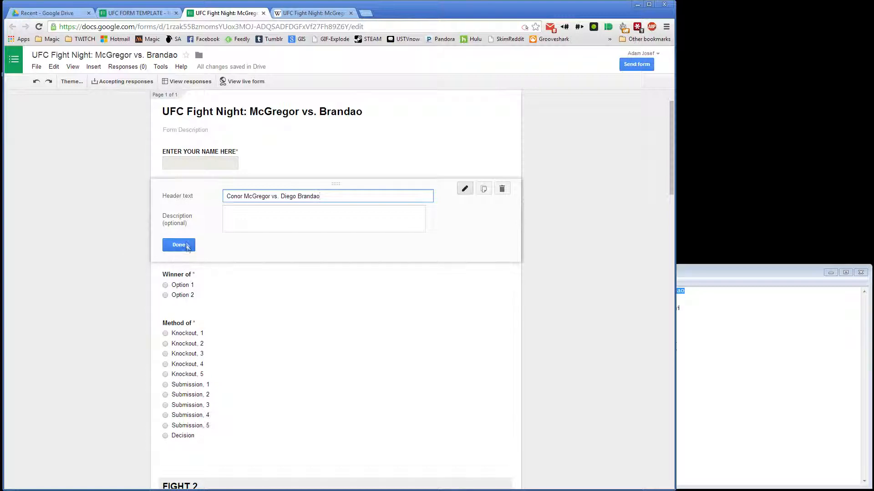
pyautogui.click(187, 246)
# - Extend the first fight's winner question title to "Winner of Conor McGregor vs. Diego Brandao"
pyautogui.click(309, 247)
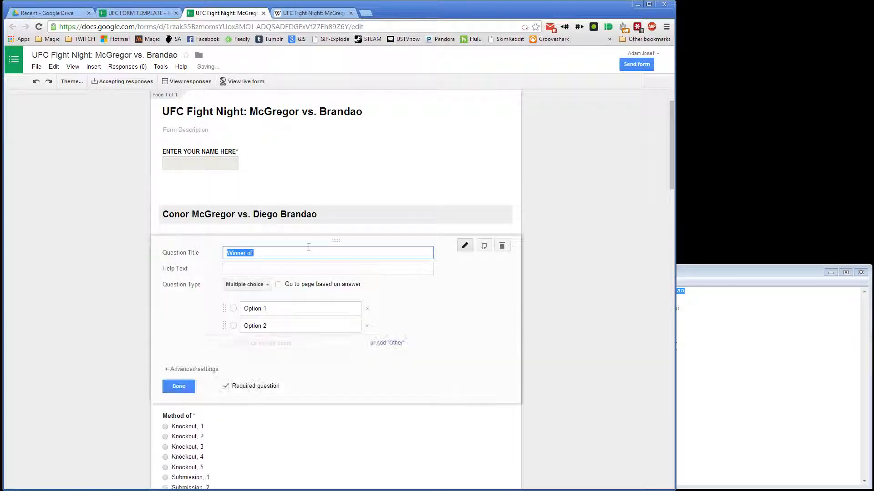
pyautogui.click(308, 248)
pyautogui.hotkey('ctrl', 'v')
# - Set the first fight's winner answer options to "Conor McGregor" and "Diego Brandao" and finish editing the question
pyautogui.click(295, 309)
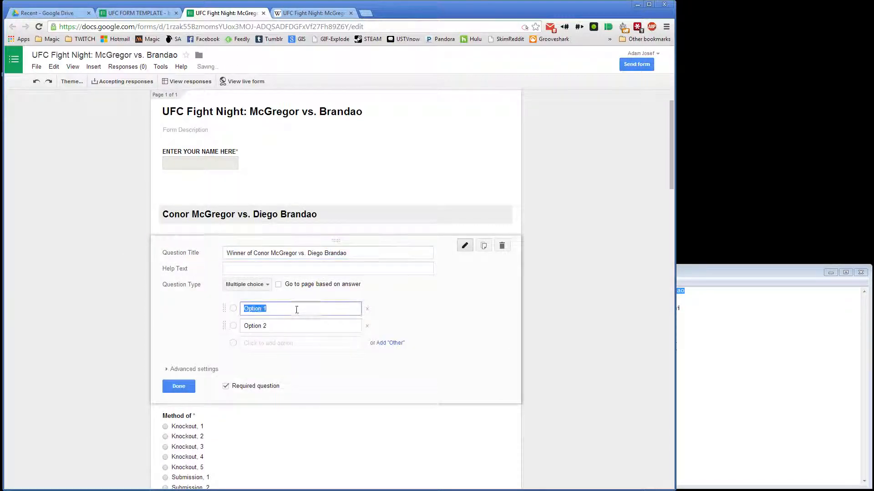
pyautogui.hotkey('ctrl', 'v')
pyautogui.hotkey('ctrl', 'shift', 'Left')
pyautogui.hotkey('ctrl', 'shift', 'Left')
pyautogui.hotkey('ctrl', 'shift', 'Left')
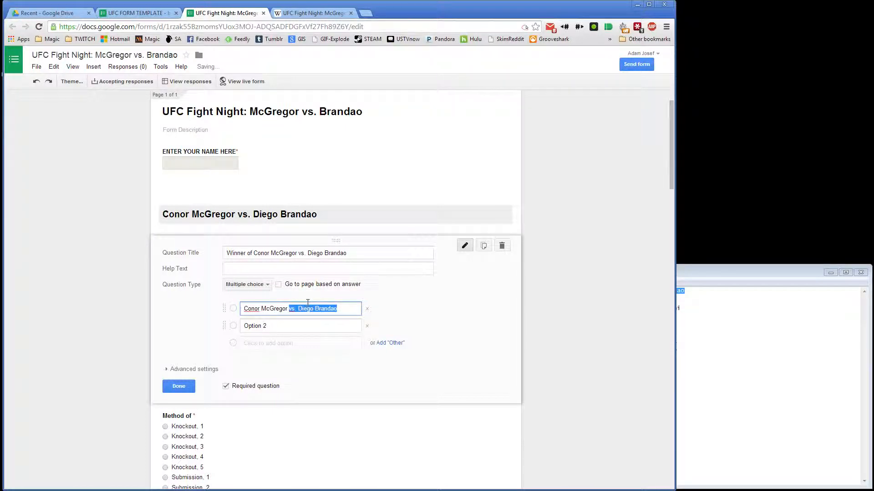
pyautogui.hotkey('shift', 'Left')
pyautogui.press('BackSpace')
pyautogui.press('Tab')
pyautogui.hotkey('ctrl', 'v')
pyautogui.hotkey('shift', 'Home')
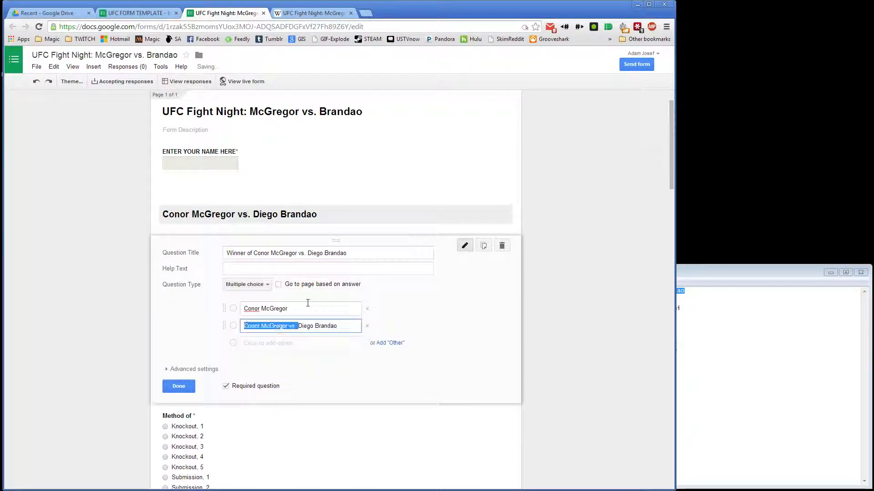
pyautogui.press('BackSpace')
pyautogui.click(178, 387)
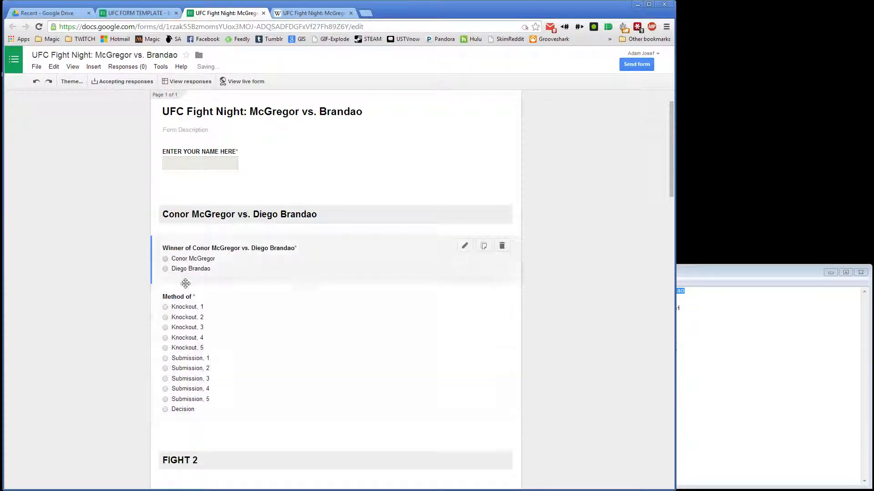
# - Extend the first fight's method question title to "Method of Conor McGregor vs. Diego Brandao"
pyautogui.click(186, 296)
pyautogui.press('End')
pyautogui.hotkey('ctrl', 'v')
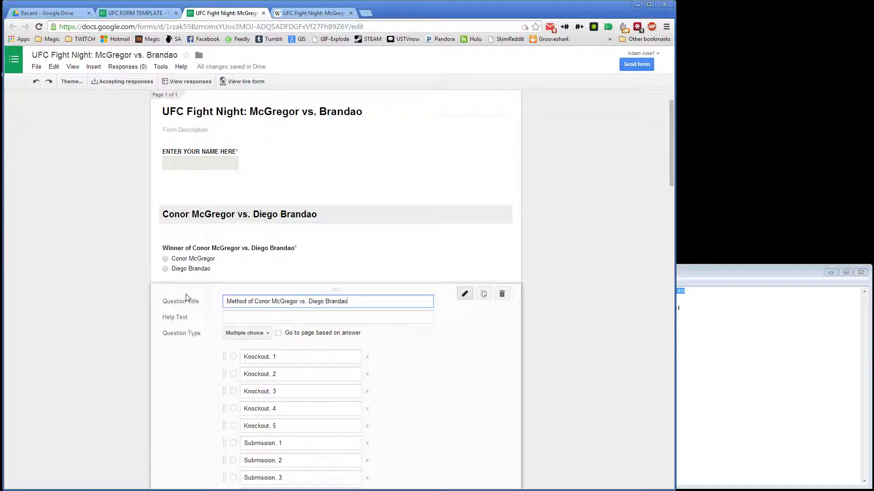
pyautogui.scroll(-3, 186, 298)
pyautogui.click(182, 454)
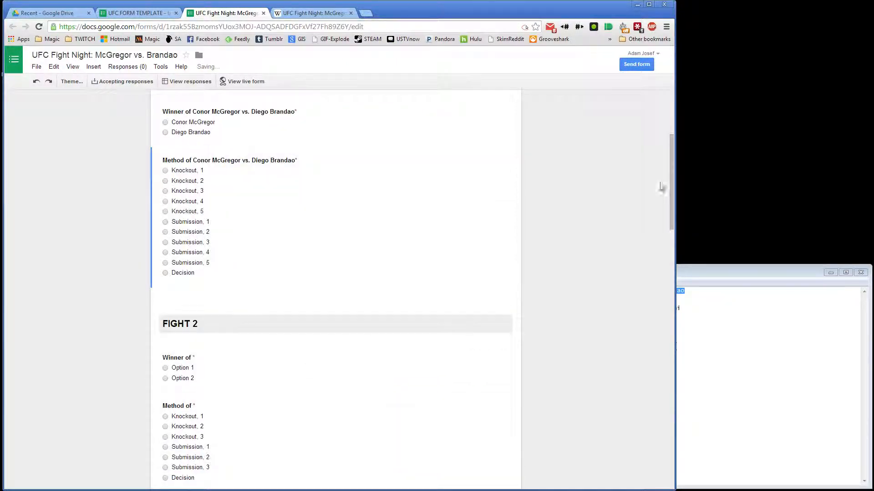
# - Copy "Gunnar Nelson vs. Zak Cummings" from the Notepad list and make it the FIGHT 2 header in the form
pyautogui.click(759, 278)
pyautogui.hotkey('ctrl', 'Home')
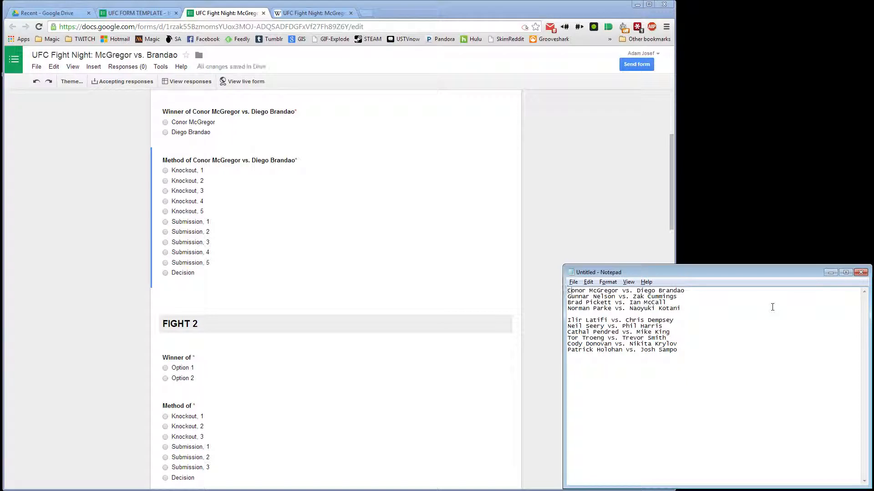
pyautogui.press('Down')
pyautogui.hotkey('shift', 'End')
pyautogui.hotkey('ctrl', 'c')
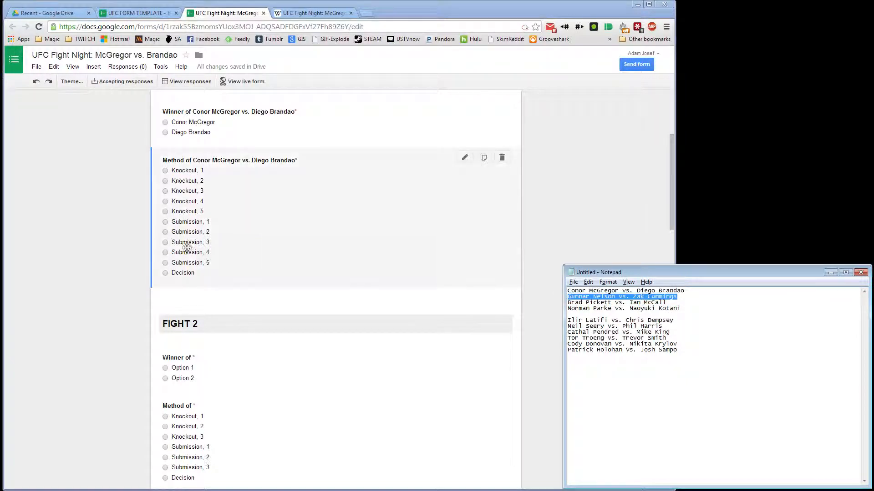
pyautogui.click(209, 323)
pyautogui.hotkey('ctrl', 'v')
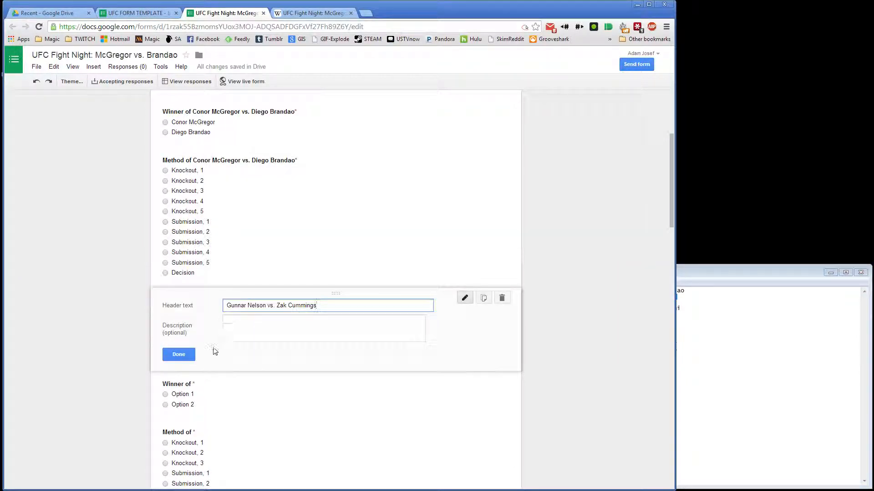
pyautogui.click(191, 356)
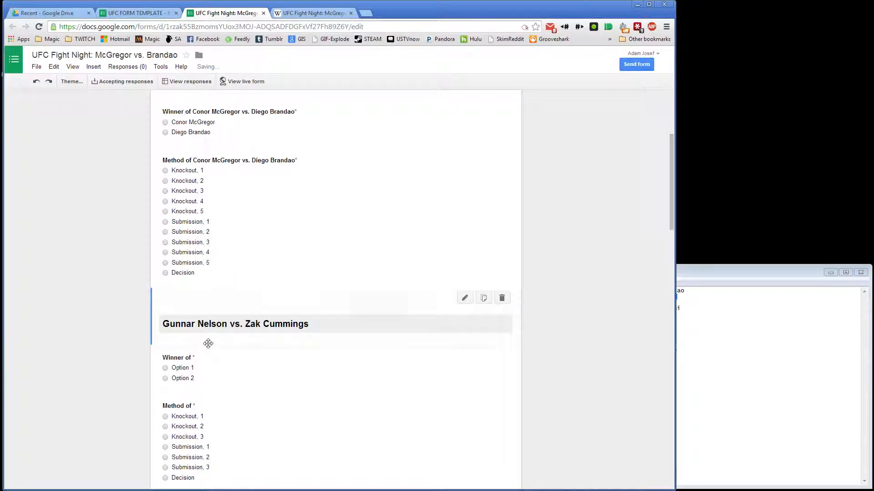
# - Extend the second fight's winner question title to "Winner of Gunnar Nelson vs. Zak Cummings"
pyautogui.click(201, 357)
pyautogui.press('End')
pyautogui.hotkey('ctrl', 'v')
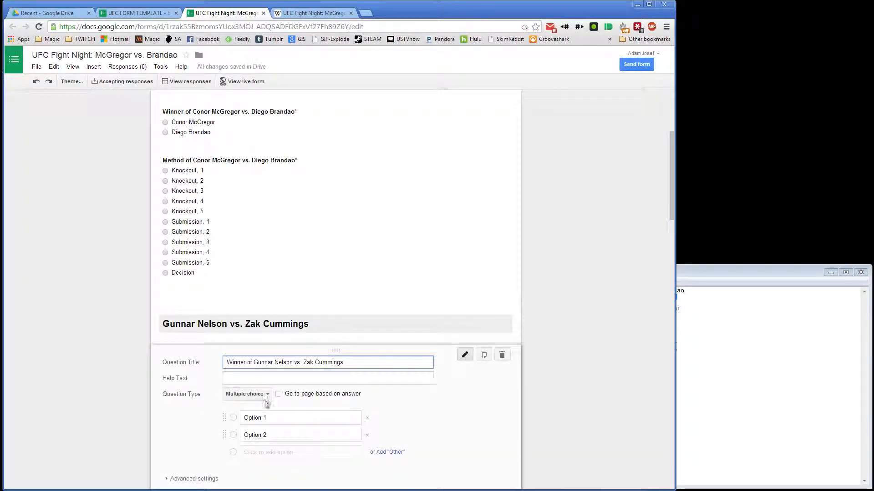
# - Set the second fight's winner answer options to "Gunnar Nelson" and "Zak Cummings" and finish editing the question
pyautogui.click(275, 416)
pyautogui.hotkey('ctrl', 'v')
pyautogui.hotkey('ctrl', 'shift', 'Left')
pyautogui.hotkey('ctrl', 'shift', 'Left')
pyautogui.hotkey('ctrl', 'shift', 'Left')
pyautogui.press('Delete')
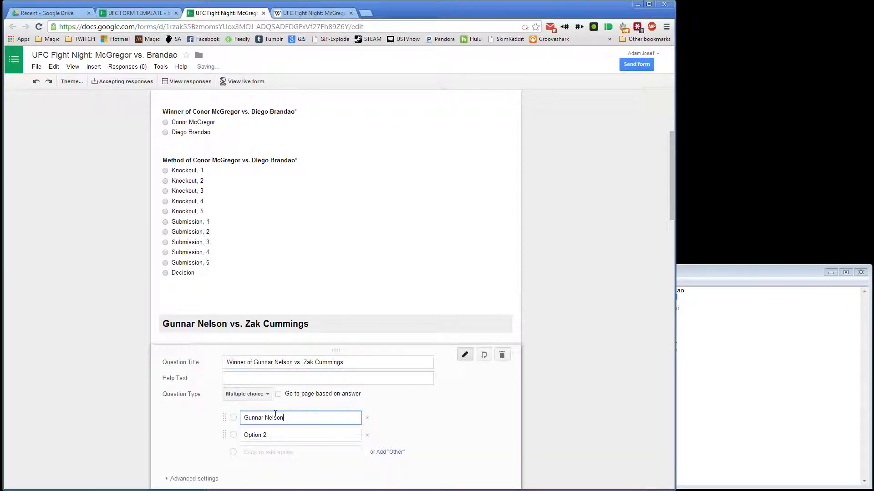
pyautogui.press('Tab')
pyautogui.hotkey('ctrl', 'v')
pyautogui.hotkey('ctrl', 'Left')
pyautogui.hotkey('shift', 'Home')
pyautogui.press('BackSpace')
pyautogui.scroll(-5, 262, 282)
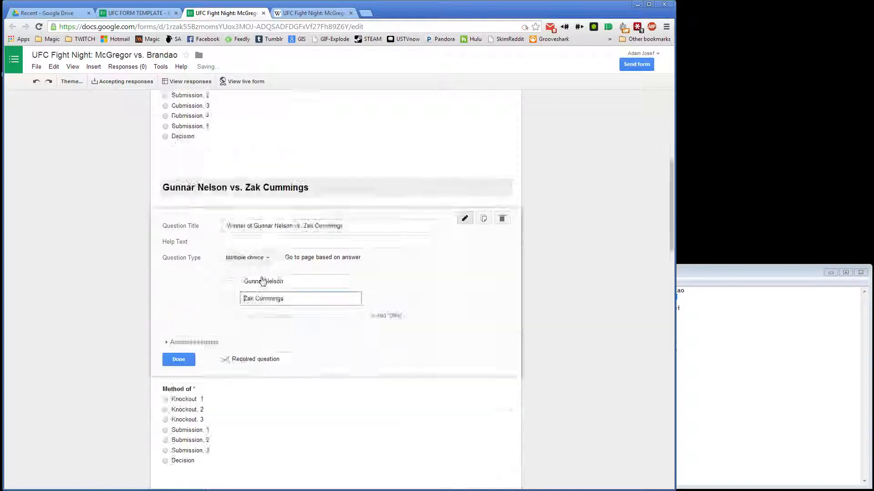
pyautogui.click(184, 267)
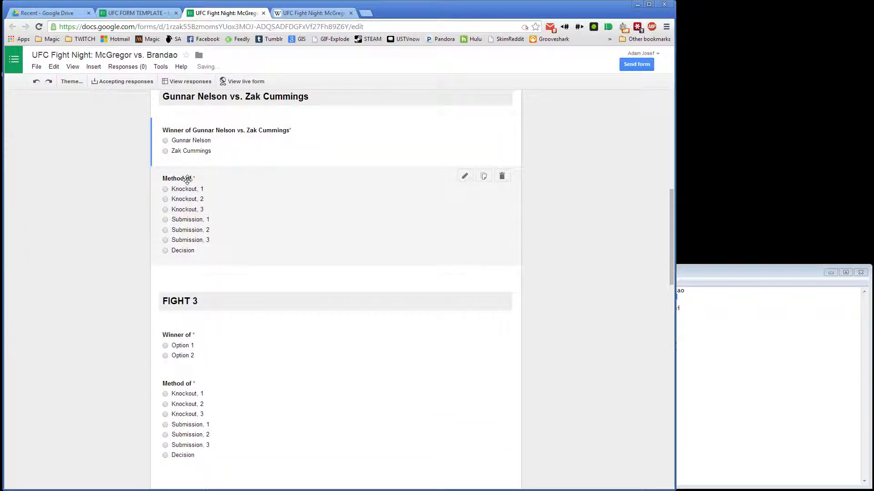
# - Extend the second fight's method question title to "Method of Gunnar Nelson vs. Zak Cummings"
pyautogui.click(187, 182)
pyautogui.press('End')
pyautogui.hotkey('ctrl', 'v')
pyautogui.scroll(-1, 187, 332)
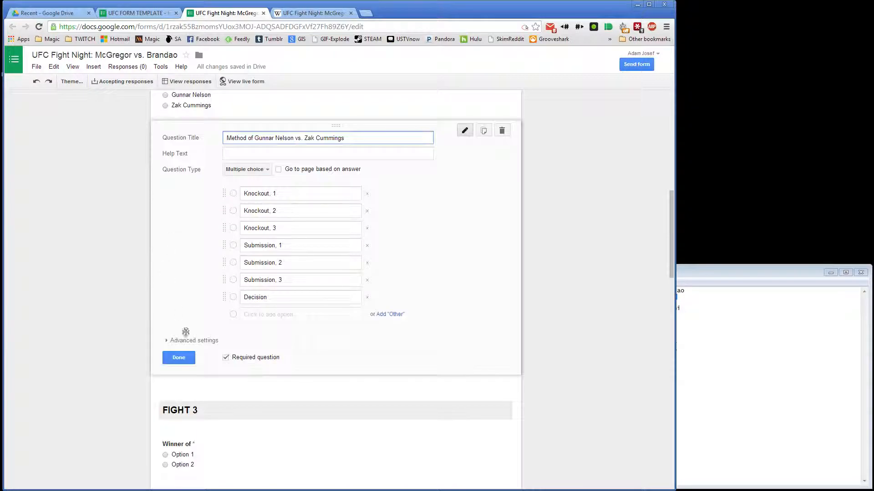
pyautogui.click(189, 358)
# - Copy "Brad Pickett vs. Ian McCall" from the Notepad list and make it the FIGHT 3 header in the form
pyautogui.scroll(-1, 191, 361)
pyautogui.hotkey('alt', 'Tab')
pyautogui.press('Down')
pyautogui.hotkey('shift', 'Home')
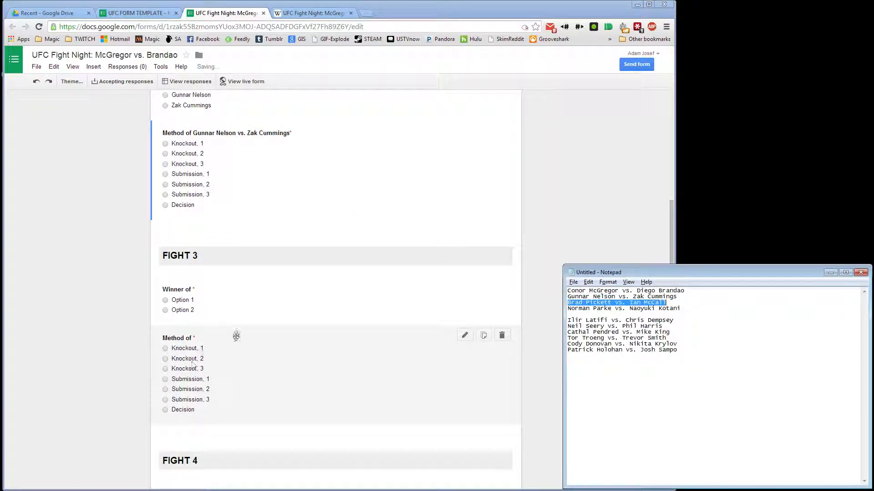
pyautogui.hotkey('ctrl', 'c')
pyautogui.click(193, 257)
pyautogui.hotkey('ctrl', 'v')
pyautogui.click(188, 287)
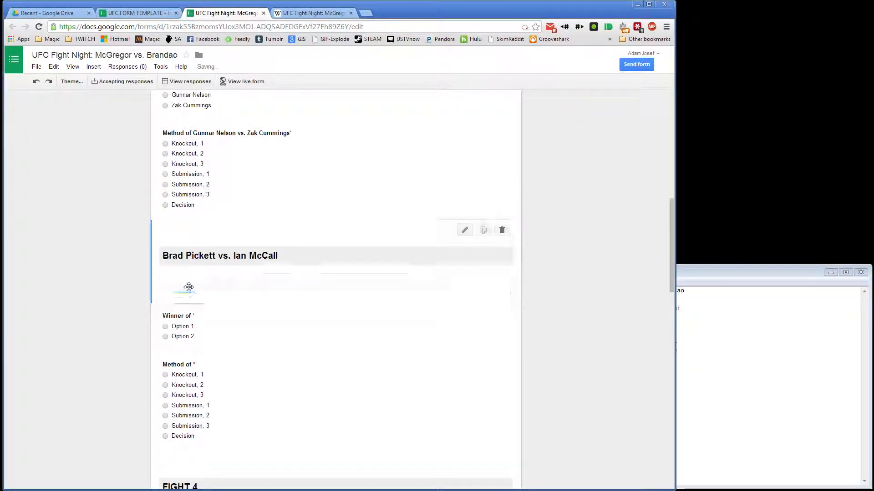
# - Extend the third fight's winner question title to "Winner of Brad Pickett vs. Ian McCall"
pyautogui.click(190, 288)
pyautogui.press('End')
pyautogui.hotkey('ctrl', 'v')
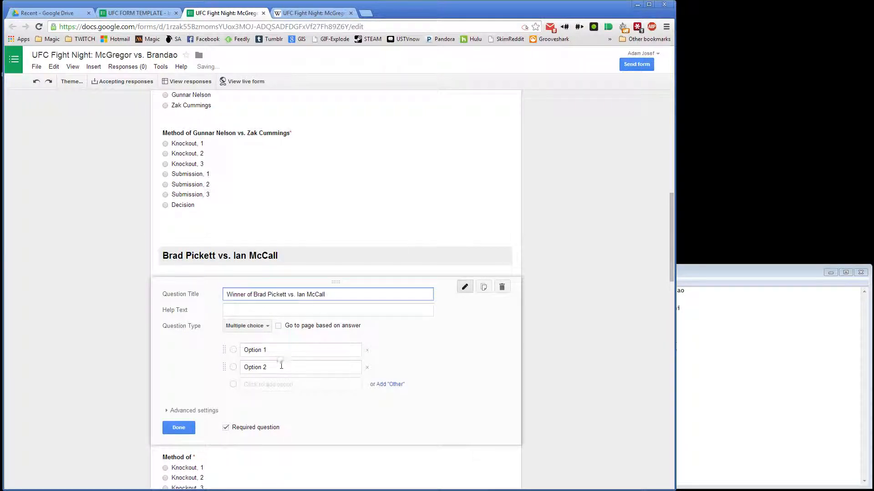
# - Set the third fight's winner answer options to "Brad Pickett" and "Ian McCall" and finish editing the question
pyautogui.click(284, 349)
pyautogui.hotkey('ctrl', 'v')
pyautogui.hotkey('ctrl', 'shift', 'Left')
pyautogui.press('BackSpace')
pyautogui.press('Tab')
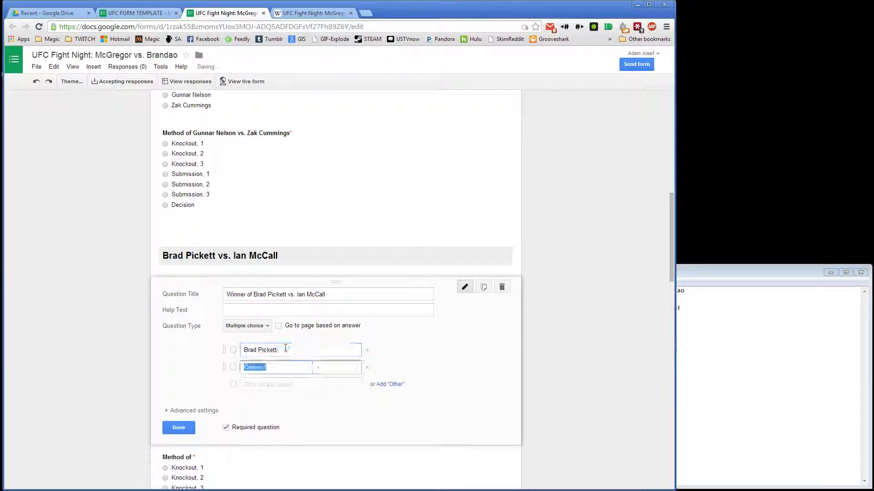
pyautogui.hotkey('ctrl', 'v')
pyautogui.hotkey('ctrl', 'Left')
pyautogui.hotkey('ctrl', 'Left')
pyautogui.hotkey('shift', 'Home')
pyautogui.press('BackSpace')
pyautogui.scroll(-3, 280, 330)
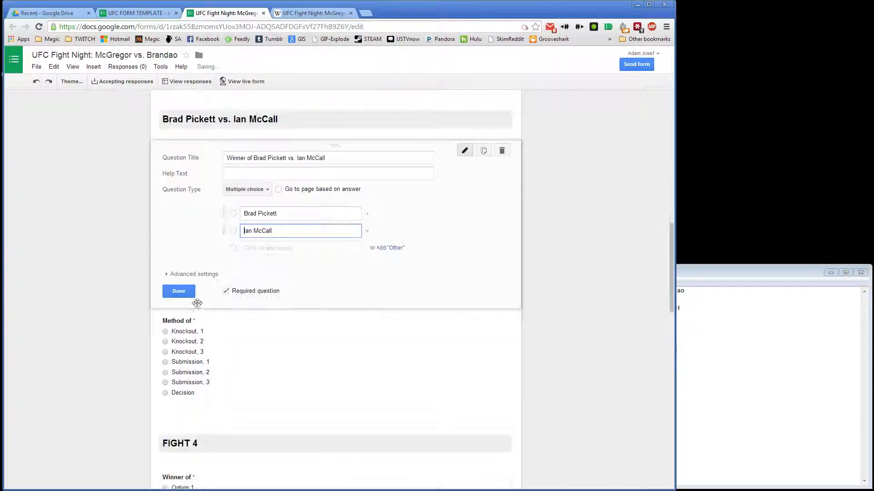
pyautogui.click(187, 290)
# - Copy "Norman Parke vs. Naoyuki Kotani" from the Notepad list and make it the FIGHT 4 header in the form
pyautogui.hotkey('alt', 'Tab')
pyautogui.press('Down')
pyautogui.press('Home')
pyautogui.hotkey('shift', 'End')
pyautogui.hotkey('ctrl', 'c')
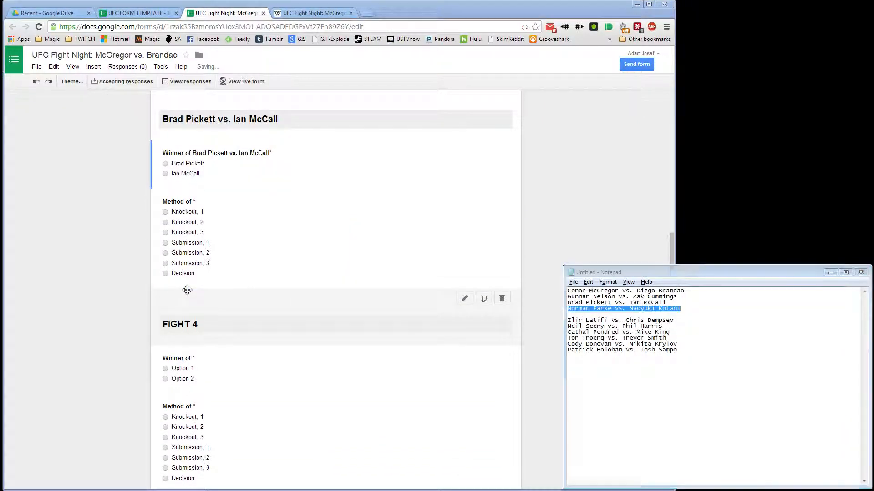
pyautogui.hotkey('alt', 'Tab')
pyautogui.click(180, 318)
pyautogui.hotkey('ctrl', 'v')
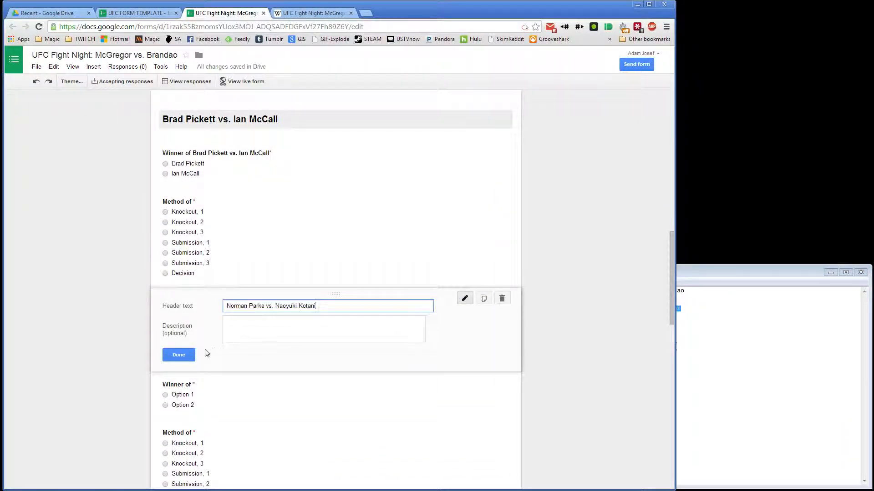
pyautogui.click(189, 355)
# - Extend the fourth fight's winner question title to "Winner of Norman Parke vs. Naoyuki Kotani"
pyautogui.click(190, 357)
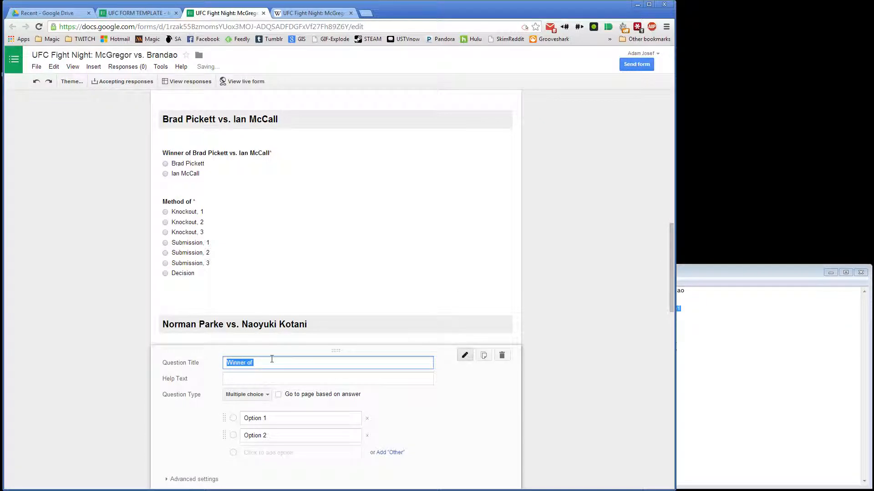
pyautogui.click(272, 363)
pyautogui.hotkey('ctrl', 'v')
# - Set the fourth fight's winner answer options to "Norman Parke" and "Naoyuki Kotani" and finish editing the question
pyautogui.scroll(-6, 282, 337)
pyautogui.click(291, 147)
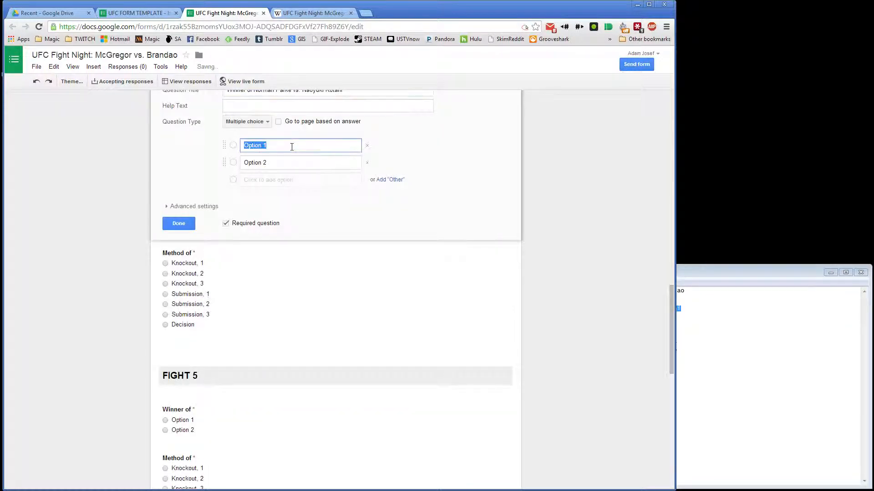
pyautogui.hotkey('ctrl', 'v')
pyautogui.hotkey('ctrl', 'shift', 'Left')
pyautogui.hotkey('ctrl', 'shift', 'Left')
pyautogui.hotkey('ctrl', 'shift', 'Left')
pyautogui.press('BackSpace')
pyautogui.press('Tab')
pyautogui.hotkey('ctrl', 'v')
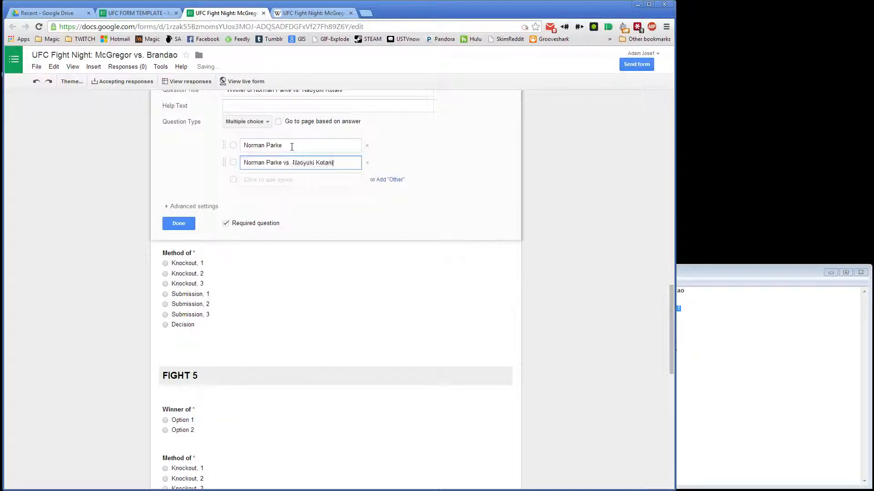
pyautogui.hotkey('ctrl', 'shift', 'Left')
pyautogui.hotkey('ctrl', 'shift', 'Left')
pyautogui.hotkey('ctrl', 'shift', 'Left')
pyautogui.press('BackSpace')
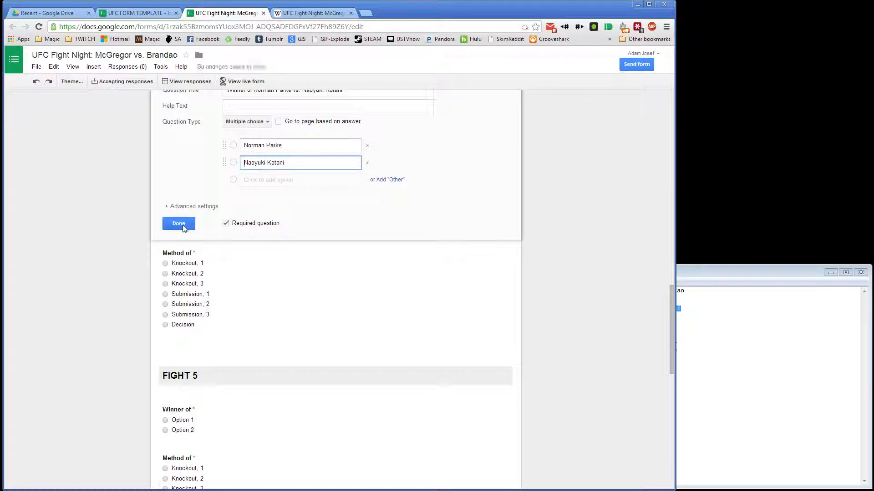
pyautogui.click(179, 224)
# - Extend the fourth fight's method question title to "Method of Norman Parke vs. Naoyuki Kotani"
pyautogui.click(181, 153)
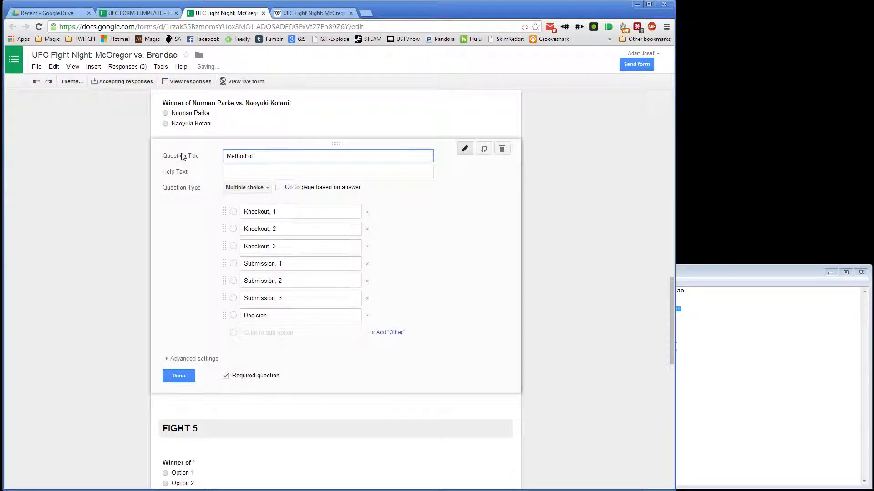
pyautogui.hotkey('ctrl', 'v')
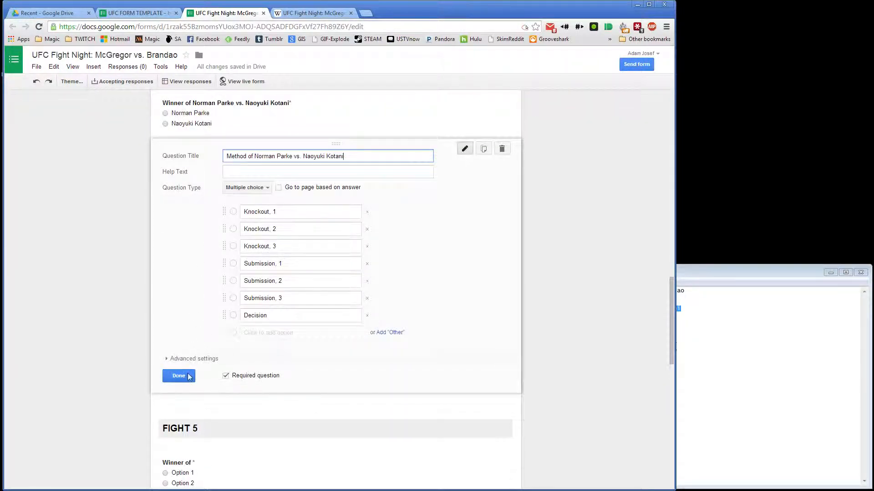
pyautogui.click(178, 376)
pyautogui.scroll(-3, 550, 273)
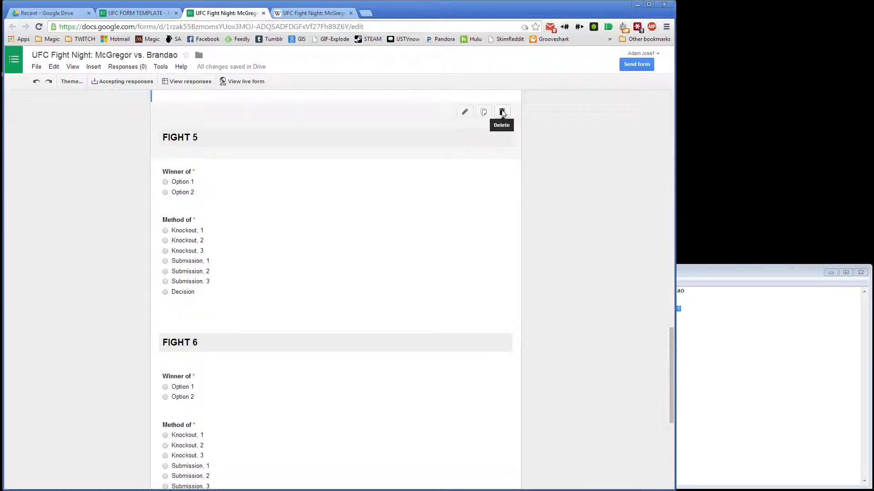
pyautogui.scroll(3, 503, 115)
pyautogui.scroll(-2, 495, 189)
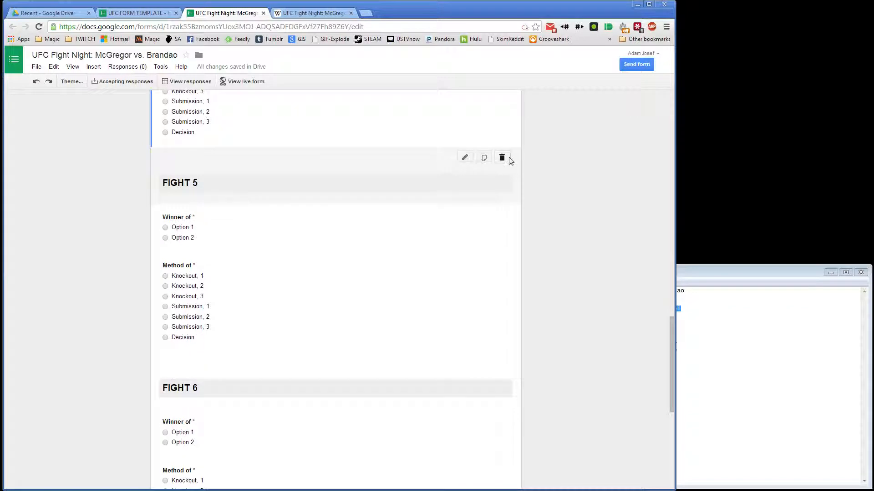
# - Delete the FIGHT 5 and FIGHT 6 headers together with their unused winner and method questions from the form
pyautogui.click(756, 323)
pyautogui.click(581, 177)
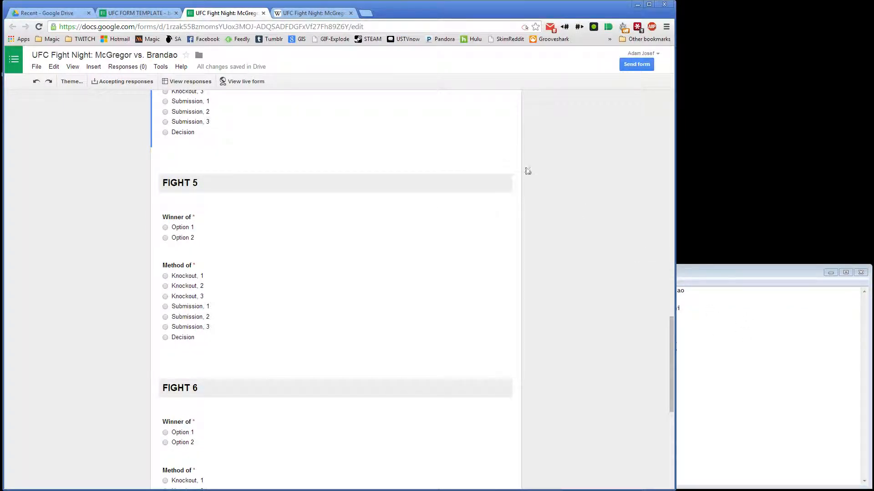
pyautogui.click(502, 157)
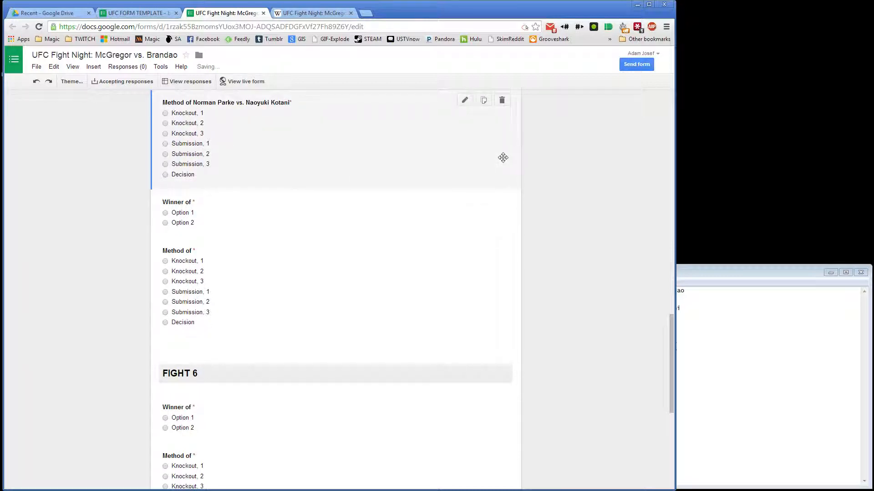
pyautogui.click(502, 201)
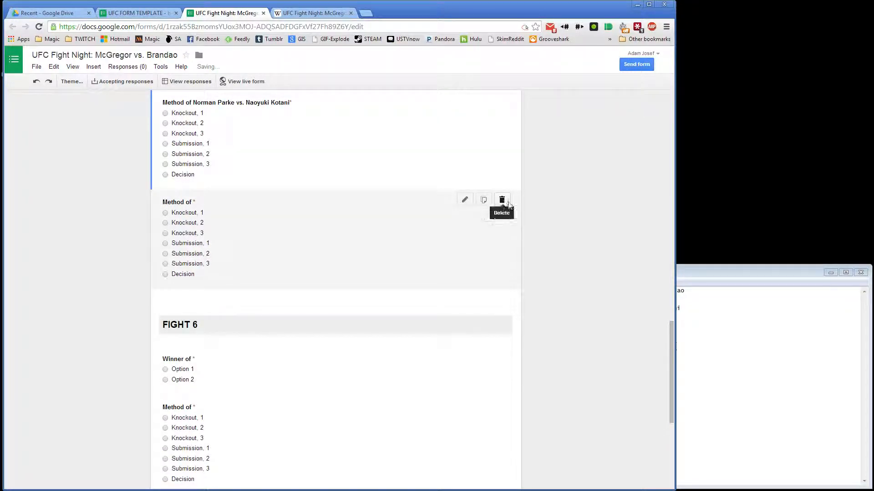
pyautogui.click(503, 201)
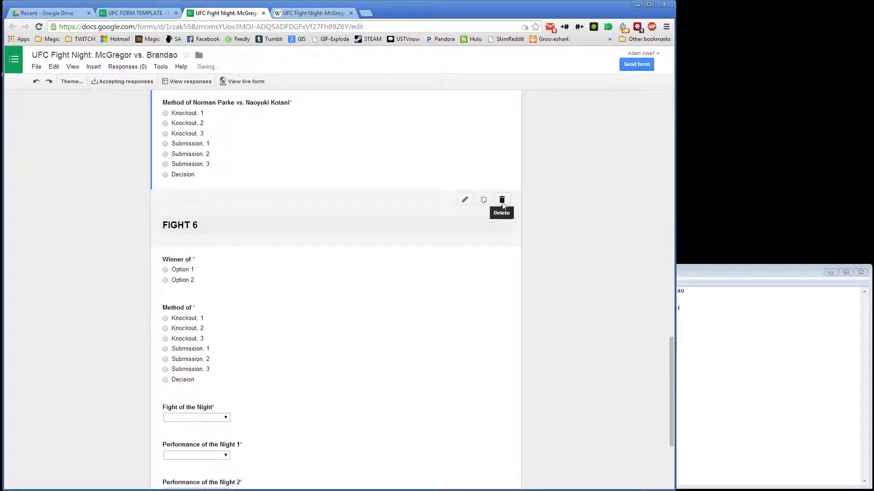
pyautogui.click(503, 204)
pyautogui.click(502, 201)
pyautogui.click(502, 201)
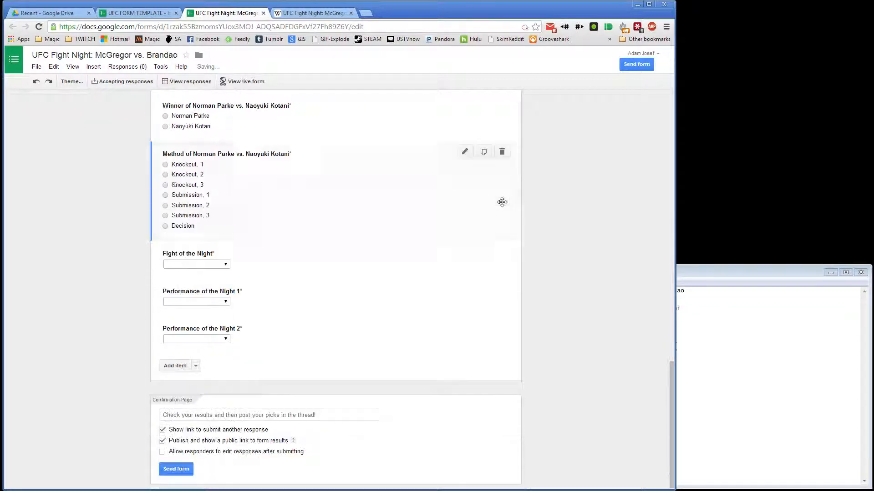
# - Insert the prefix "FOTN: " before the first fight in the Notepad list and open the Fight of the Night question for editing
pyautogui.click(759, 334)
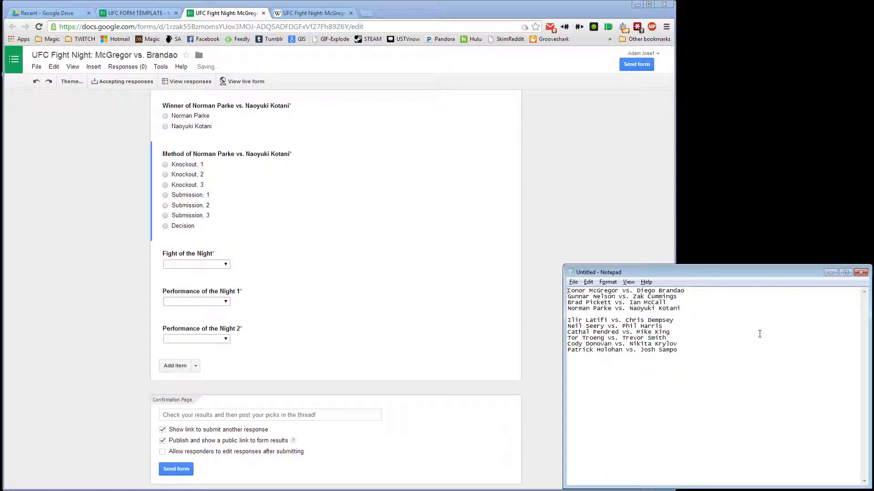
pyautogui.write('FOTN:')
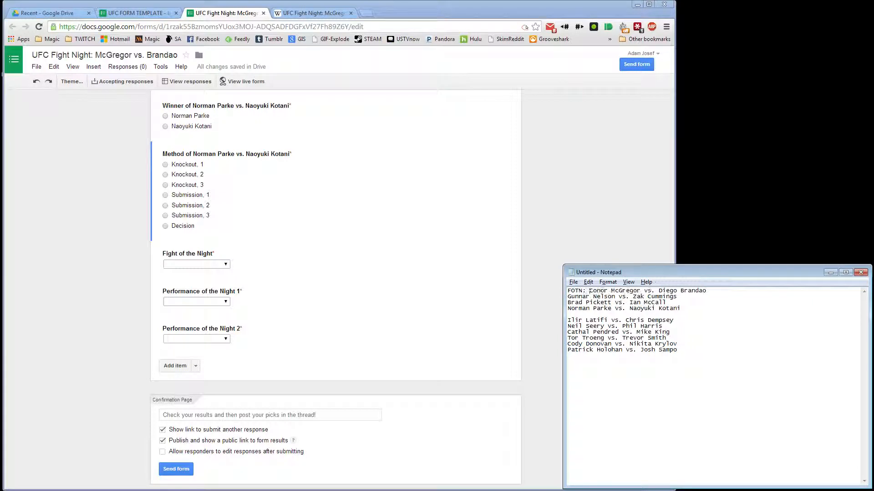
pyautogui.hotkey('shift', 'Home')
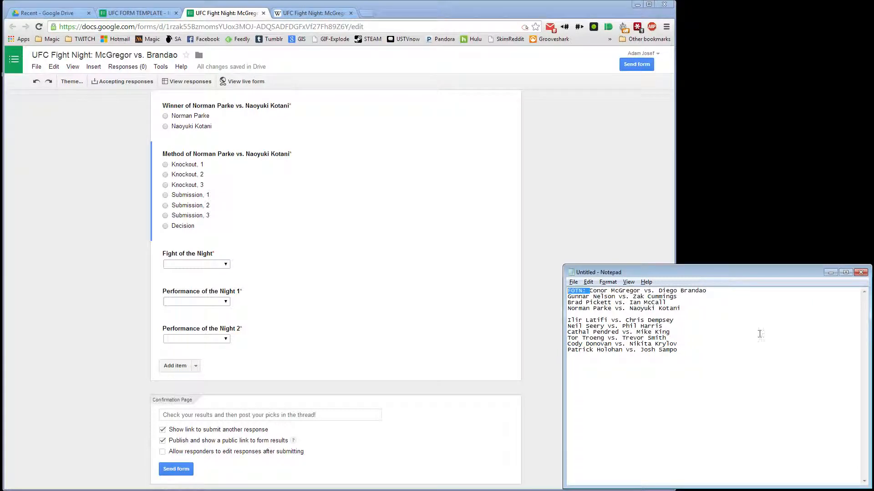
pyautogui.click(225, 266)
pyautogui.click(702, 272)
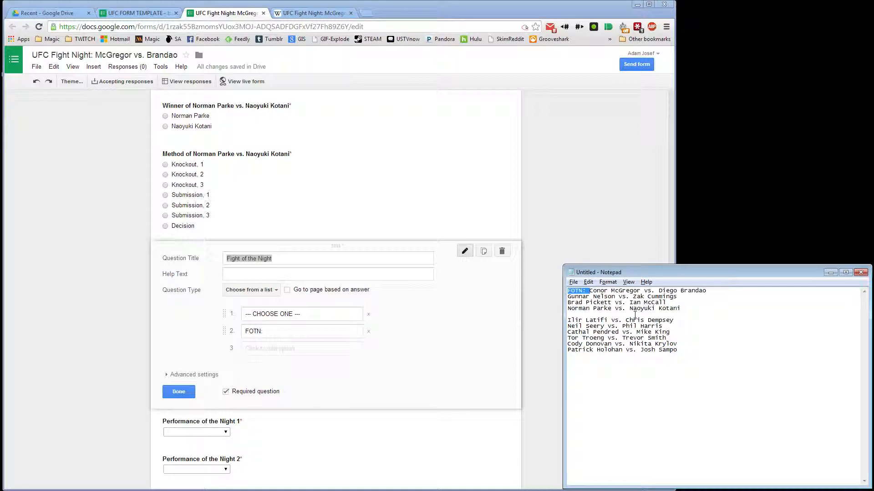
# - Copy the "FOTN: " prefix onto the second through fifth fights in the Notepad list and remove the blank line between them
pyautogui.hotkey('ctrl', 'c')
pyautogui.press('Down')
pyautogui.hotkey('ctrl', 'v')
pyautogui.press('Home')
pyautogui.press('Down')
pyautogui.hotkey('ctrl', 'v')
pyautogui.press('Home')
pyautogui.press('Down')
pyautogui.hotkey('ctrl', 'v')
pyautogui.press('Home')
pyautogui.hotkey('ctrl', 'v')
pyautogui.press('Delete')
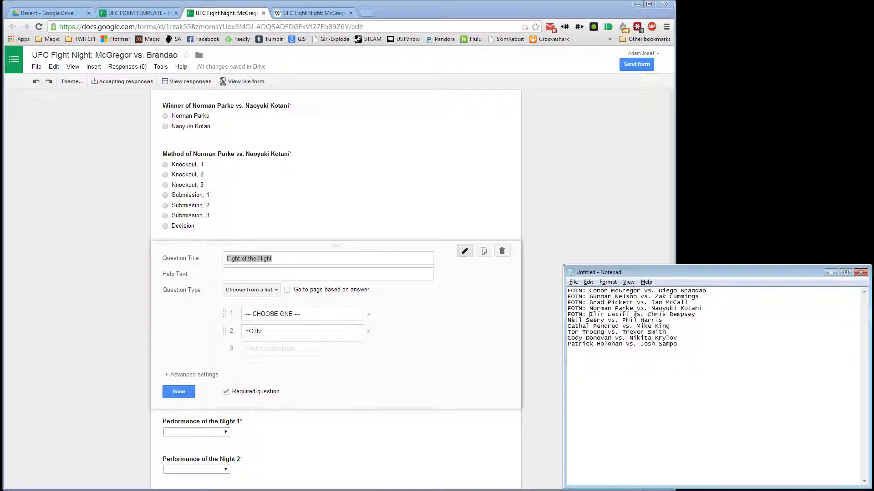
# - Add the "FOTN: " prefix to the remaining five fights, from Neil Seery vs. Phil Harris through Patrick Holohan vs. Josh Sampo
pyautogui.press('Home')
pyautogui.press('Down')
pyautogui.hotkey('ctrl', 'v')
pyautogui.press('Home')
pyautogui.press('Down')
pyautogui.hotkey('ctrl', 'v')
pyautogui.press('Home')
pyautogui.press('Down')
pyautogui.hotkey('ctrl', 'v')
pyautogui.press('Home')
pyautogui.press('Down')
pyautogui.hotkey('ctrl', 'v')
pyautogui.press('Home')
pyautogui.press('Down')
pyautogui.hotkey('ctrl', 'v')
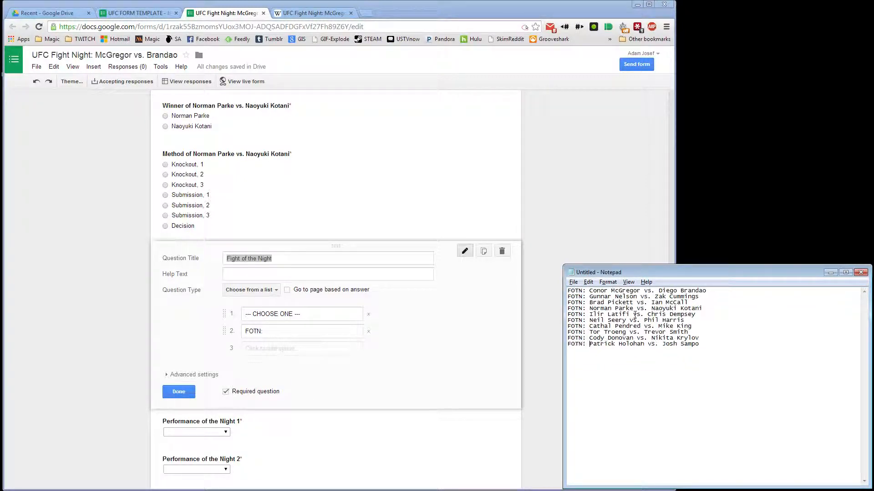
# - Copy all the FOTN lines into the Fight of the Night question as options after "--- CHOOSE ONE ---" and finish editing it
pyautogui.hotkey('ctrl', 'a')
pyautogui.click(287, 335)
pyautogui.hotkey('ctrl', 'v')
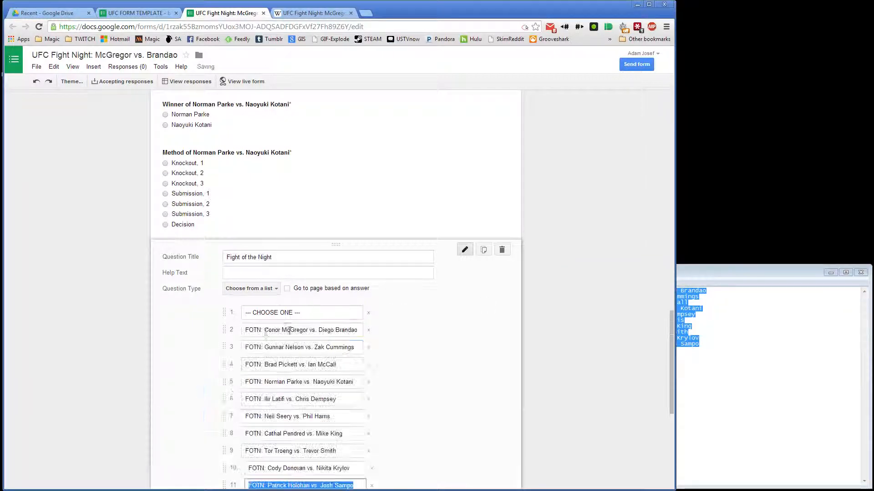
pyautogui.click(179, 410)
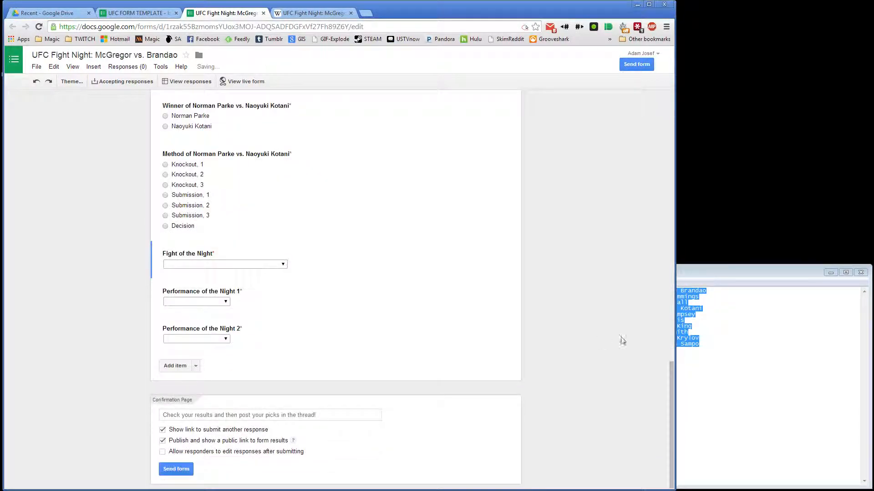
# - Replace every "FOTN:" in the Notepad list with "POTN:"
pyautogui.click(697, 343)
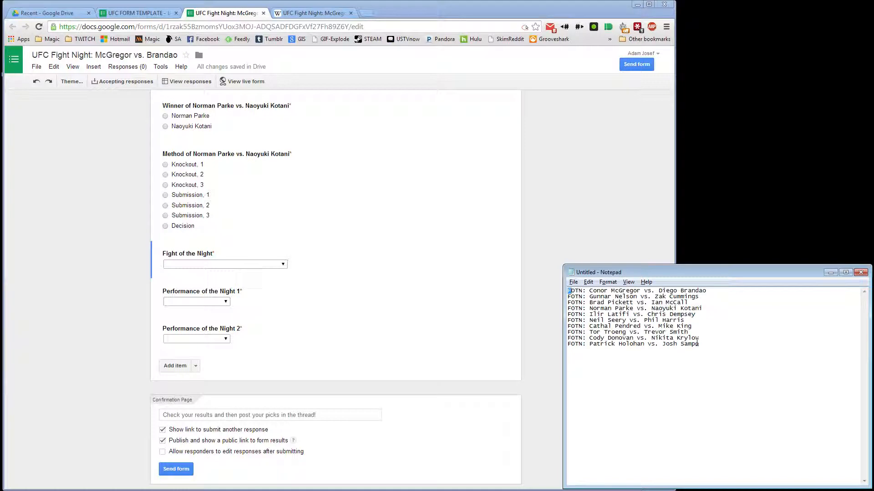
pyautogui.hotkey('ctrl', 'h')
pyautogui.hotkey('ctrl', 'v')
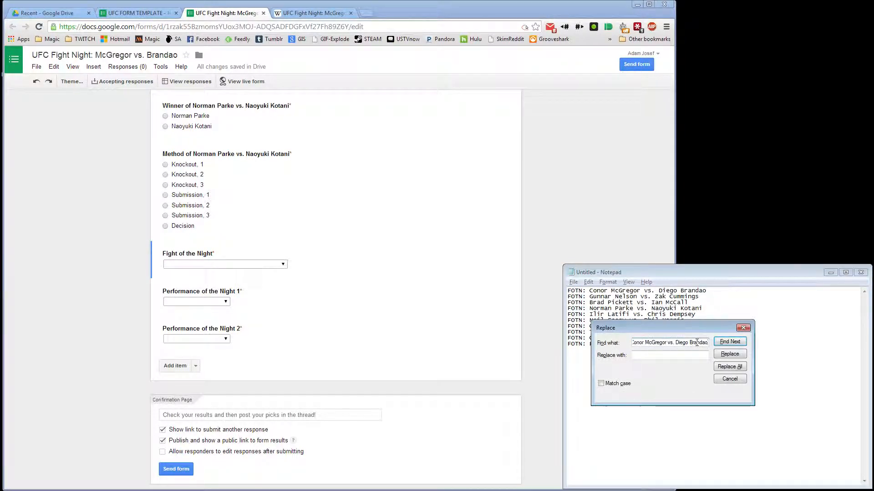
pyautogui.hotkey('ctrl', 'a')
pyautogui.press('BackSpace')
pyautogui.write('FOTN')
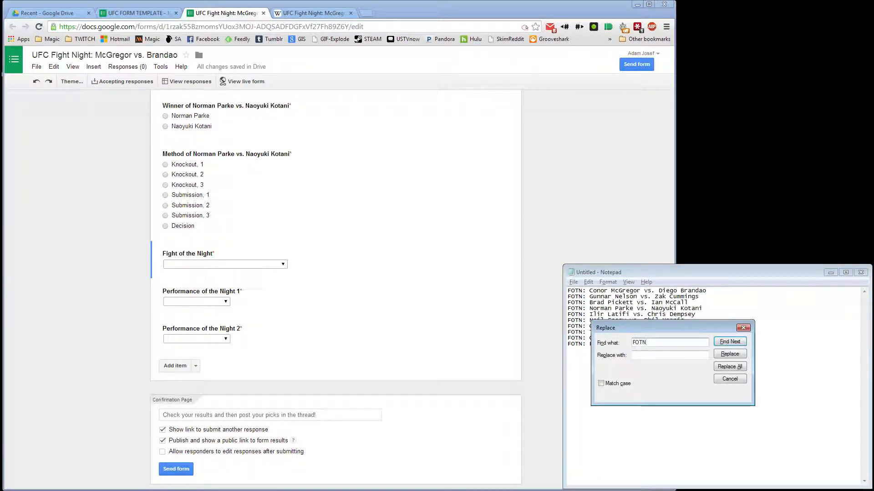
pyautogui.write('POTN:')
pyautogui.hotkey('alt', 'a')
pyautogui.press('Escape')
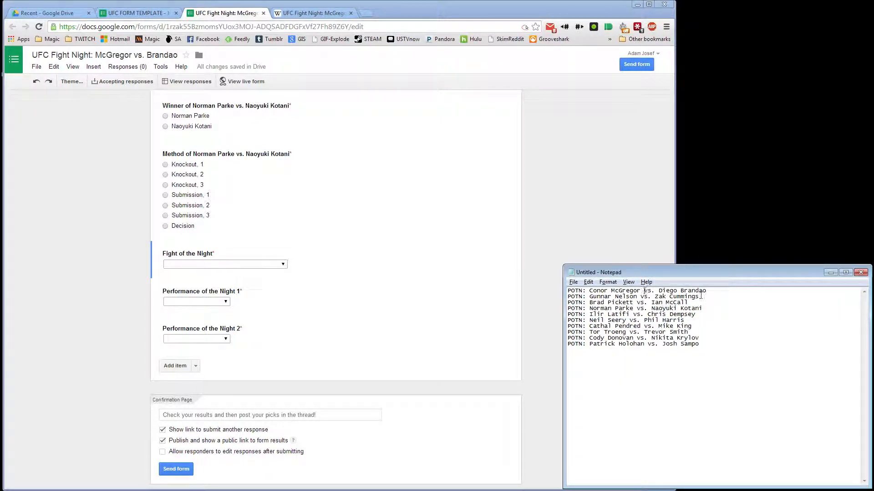
# - Split the first five fights in the Notepad list onto two lines each, breaking before " vs."
pyautogui.press('Return')
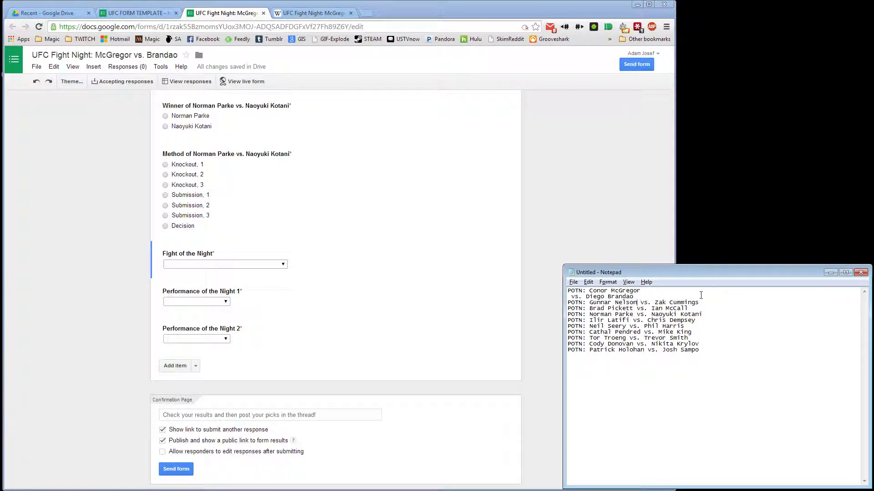
pyautogui.press('Return')
pyautogui.click(633, 314)
pyautogui.press('Return')
pyautogui.click(633, 326)
pyautogui.press('Return')
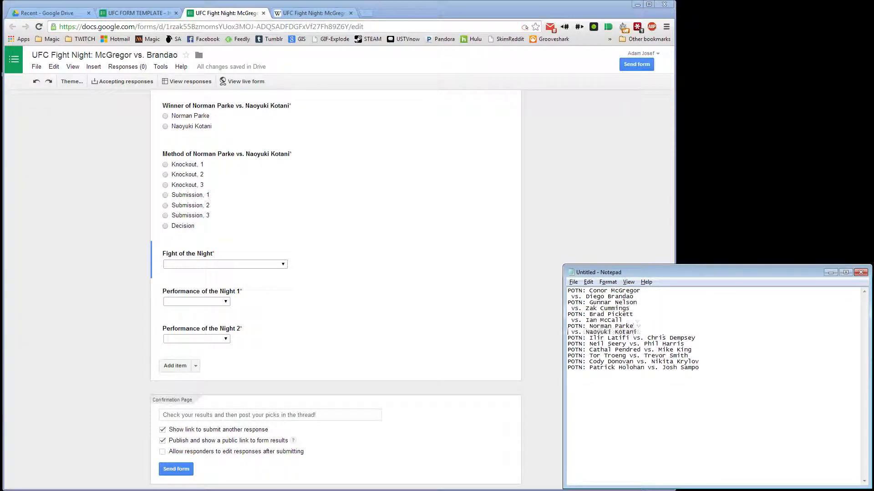
pyautogui.click(632, 338)
pyautogui.press('Return')
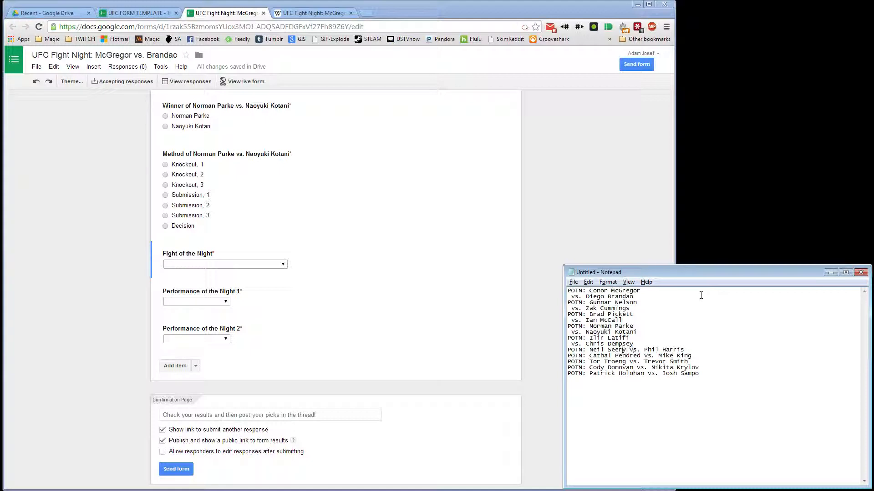
# - Split the last five fights, from Neil Seery through Patrick Holohan, onto two lines each before " vs."
pyautogui.click(627, 349)
pyautogui.press('Return')
pyautogui.click(640, 361)
pyautogui.press('Return')
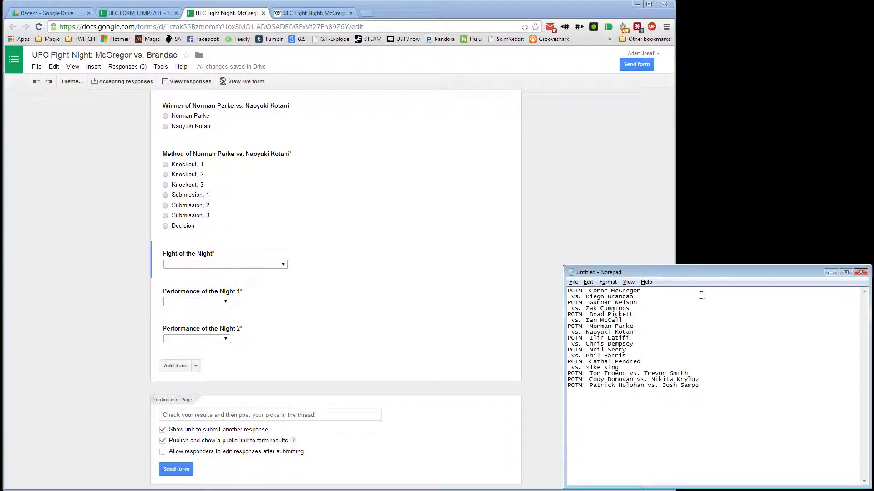
pyautogui.press('Return')
pyautogui.press('Return')
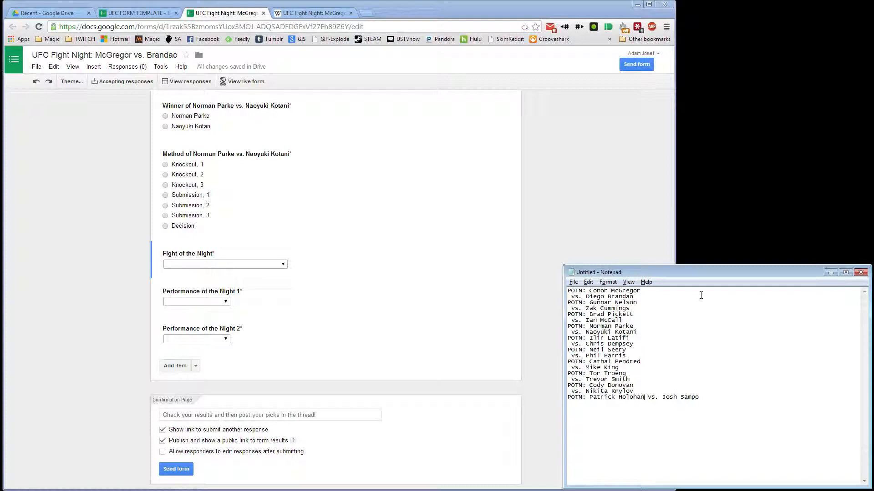
pyautogui.press('Return')
# - Replace every " vs." in the Notepad list with "POTN:" so each fighter has a prefixed line
pyautogui.hotkey('ctrl', 'h')
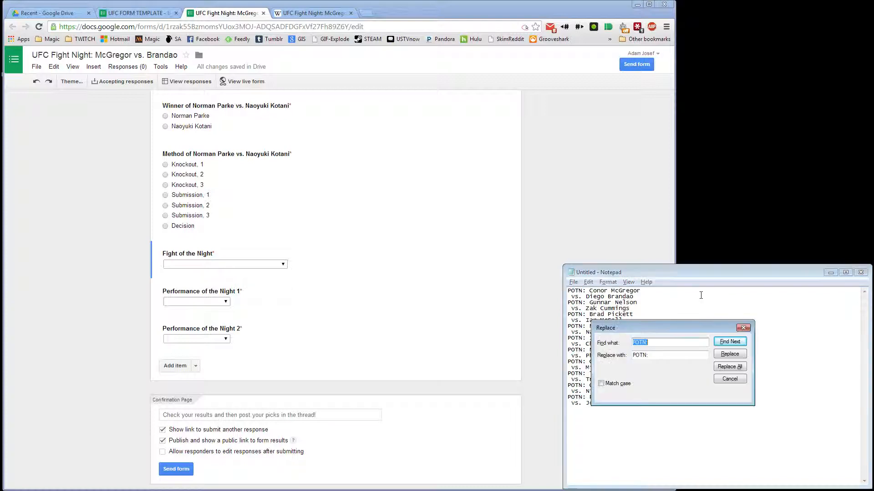
pyautogui.press('BackSpace')
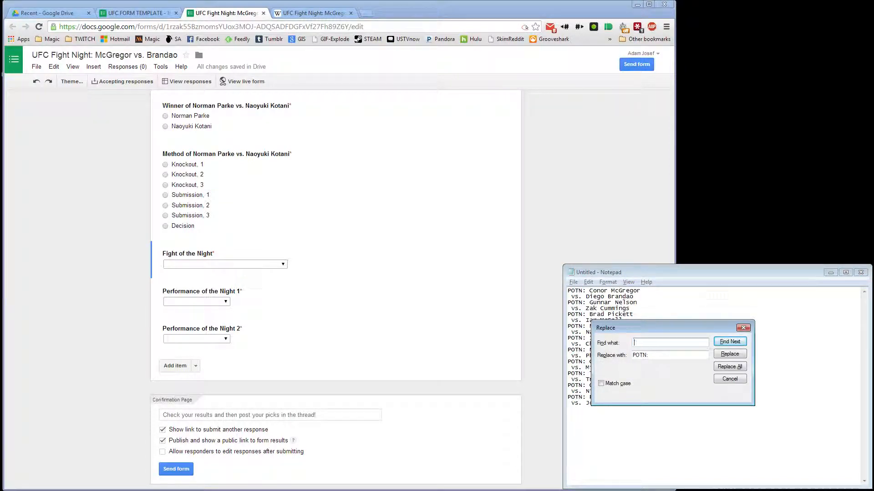
pyautogui.hotkey('alt', 'a')
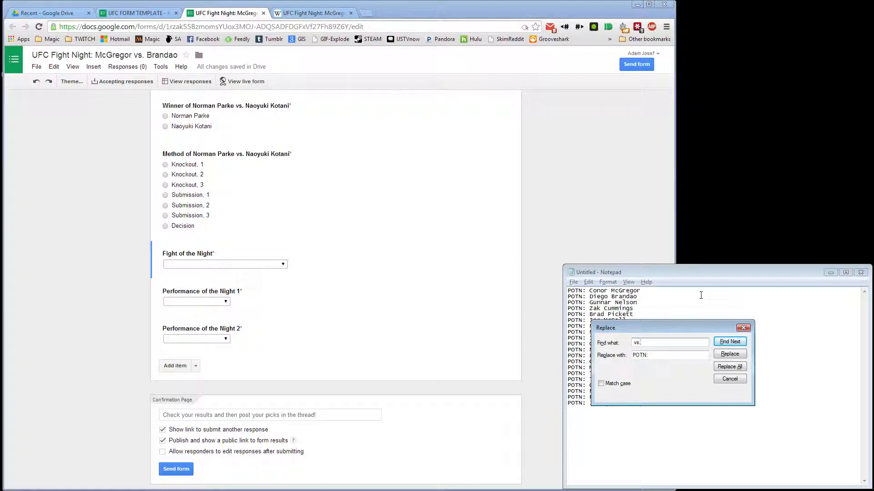
pyautogui.press('Escape')
# - Copy the whole POTN fighter list into the Performance of the Night 1 question's options and finish editing it
pyautogui.hotkey('ctrl', 'a')
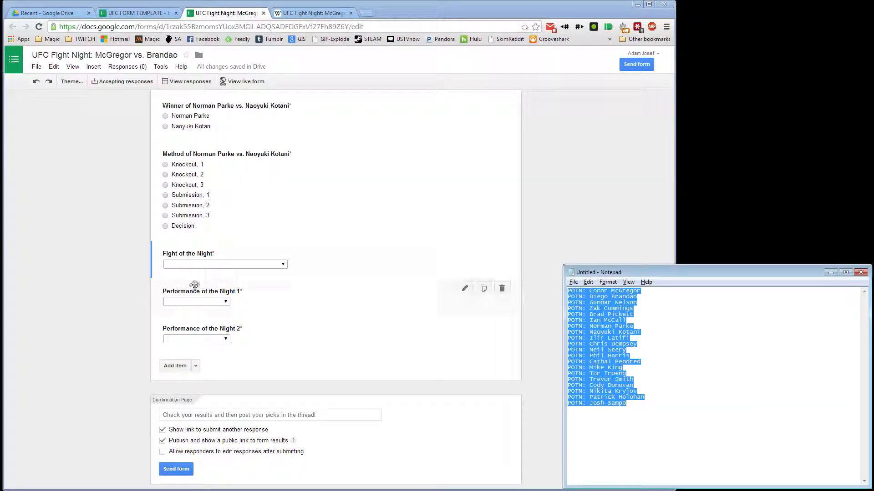
pyautogui.click(195, 303)
pyautogui.click(297, 357)
pyautogui.hotkey('ctrl', 'v')
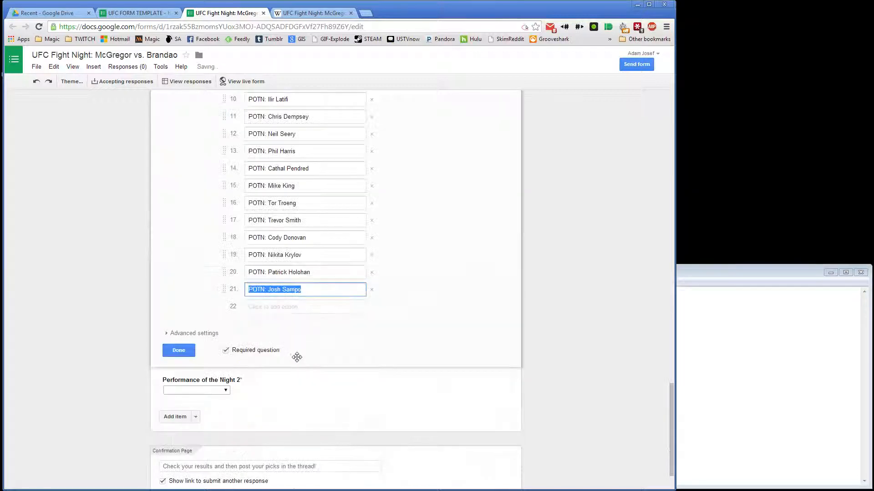
pyautogui.click(171, 349)
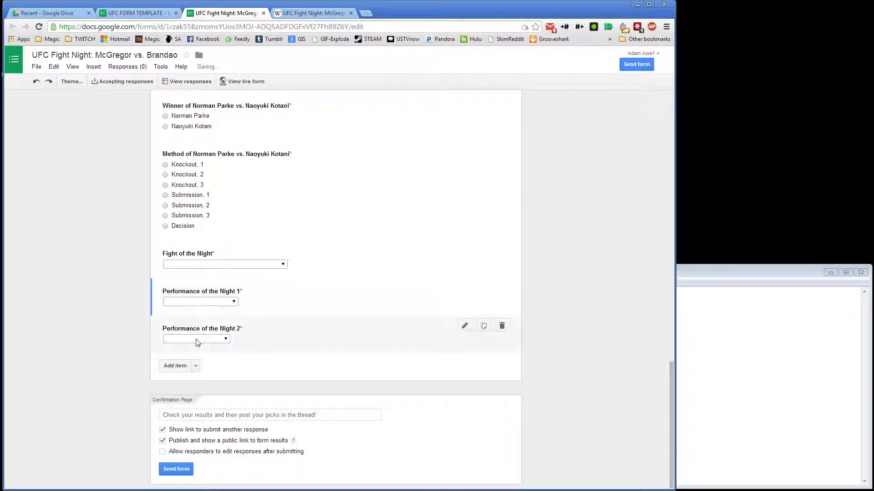
# - Paste the same POTN fighter list into the Performance of the Night 2 question's options and finish editing it
pyautogui.click(198, 343)
pyautogui.click(279, 404)
pyautogui.hotkey('ctrl', 'v')
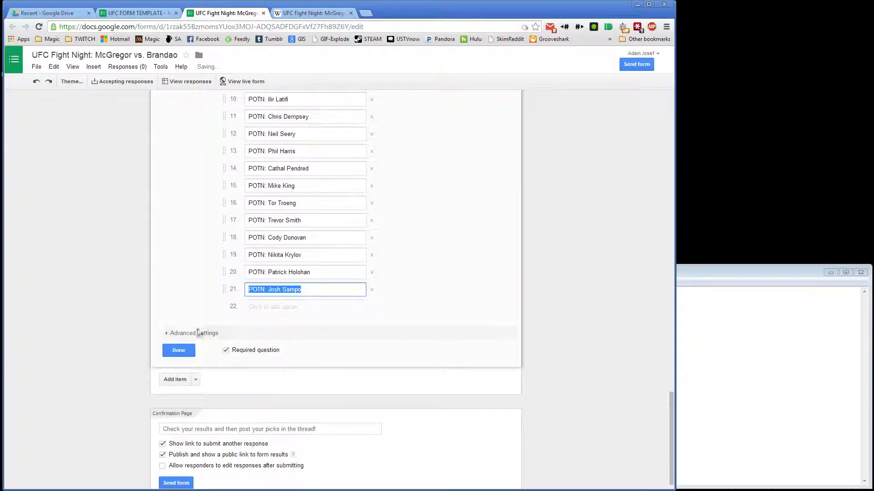
pyautogui.click(178, 351)
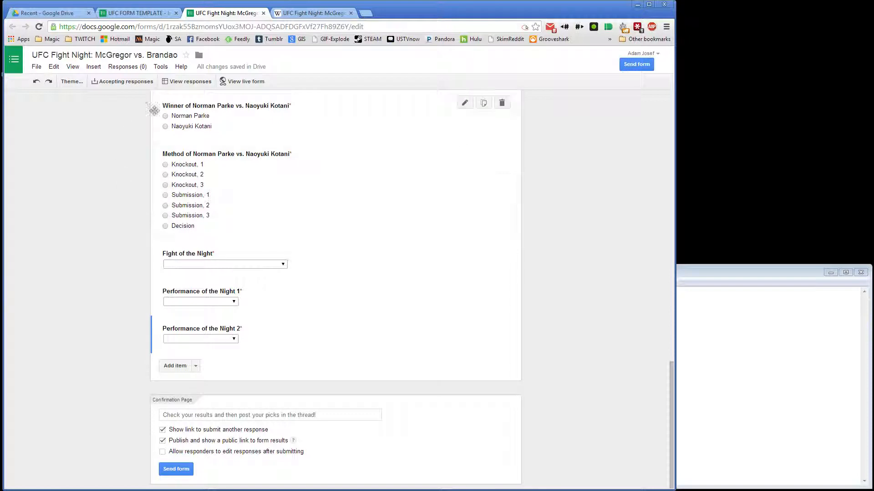
# - Open the form's responses spreadsheet and maximize the browser window
pyautogui.click(188, 83)
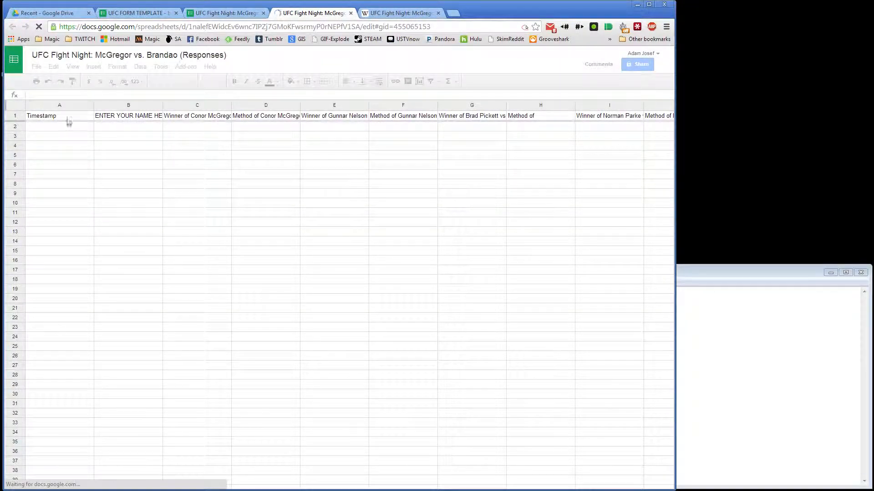
pyautogui.moveTo(541, 8); pyautogui.dragTo(541, 13)
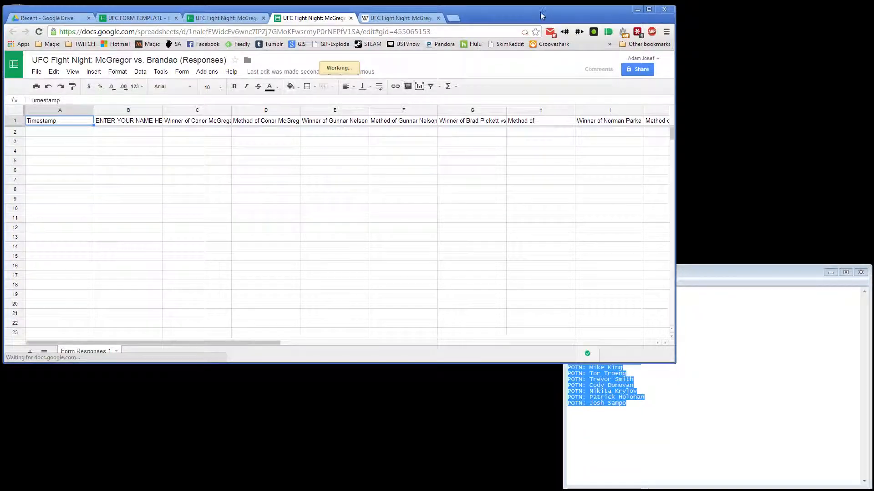
pyautogui.doubleClick(540, 15)
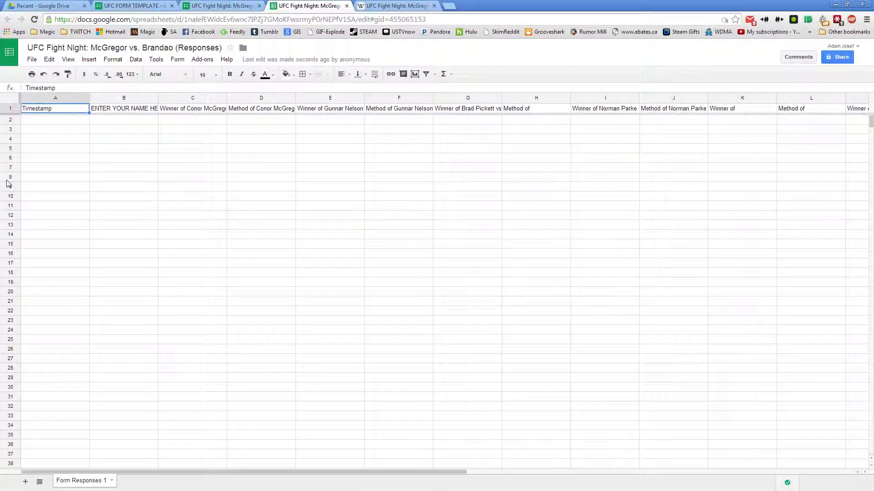
# - Select header row 1 of the responses sheet and make it about twice as tall
pyautogui.click(10, 110)
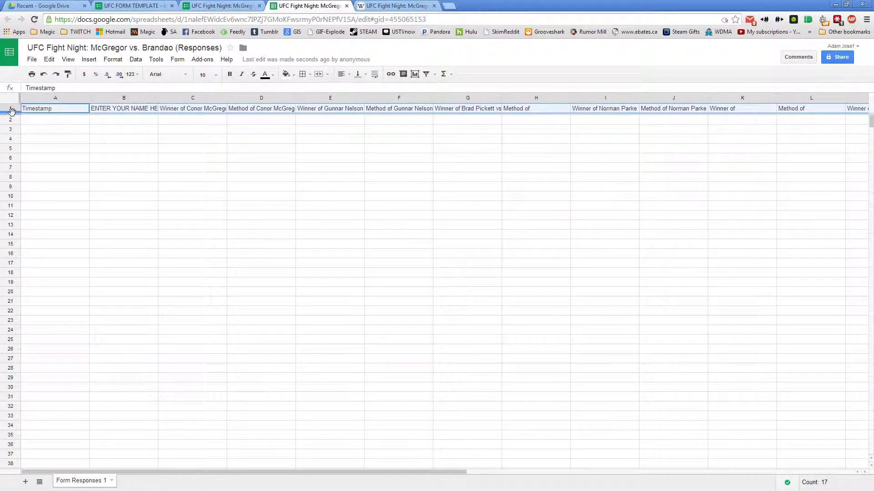
pyautogui.moveTo(12, 113); pyautogui.dragTo(13, 125)
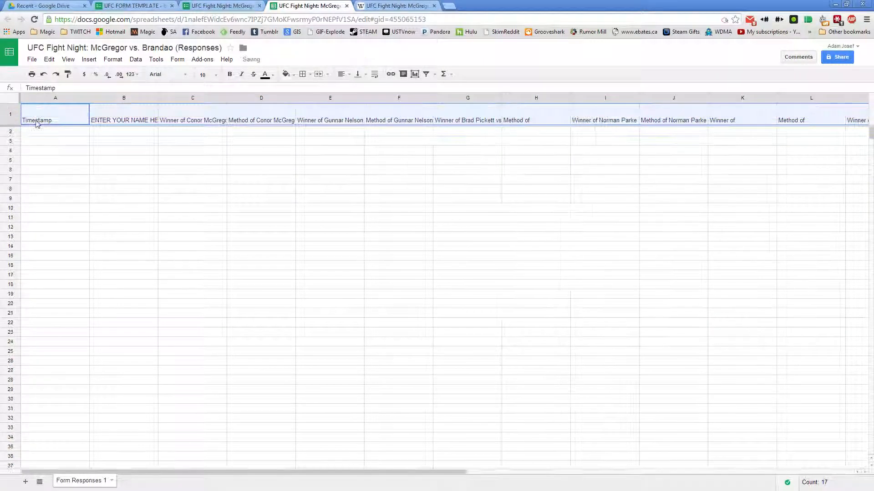
# - Wrap the text of the header cells from B1 through Q1 in the responses sheet
pyautogui.click(113, 115)
pyautogui.hotkey('ctrl', 'shift', 'Right')
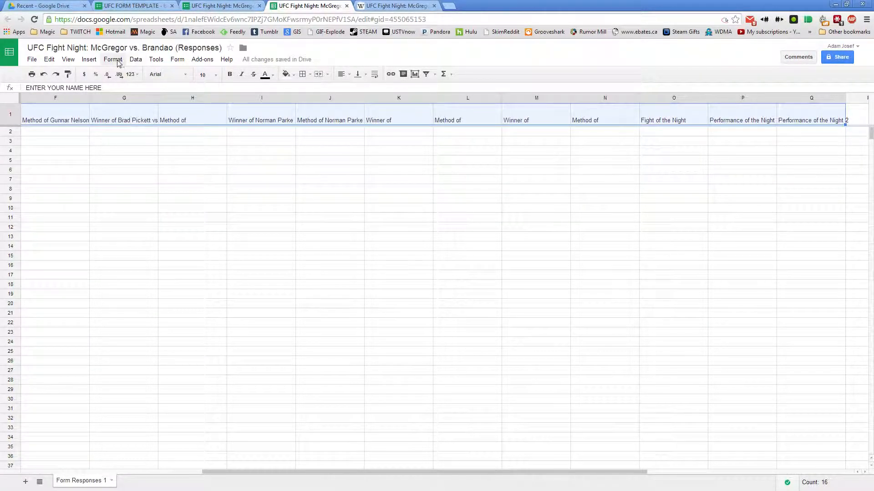
pyautogui.click(137, 60)
pyautogui.moveTo(113, 59)
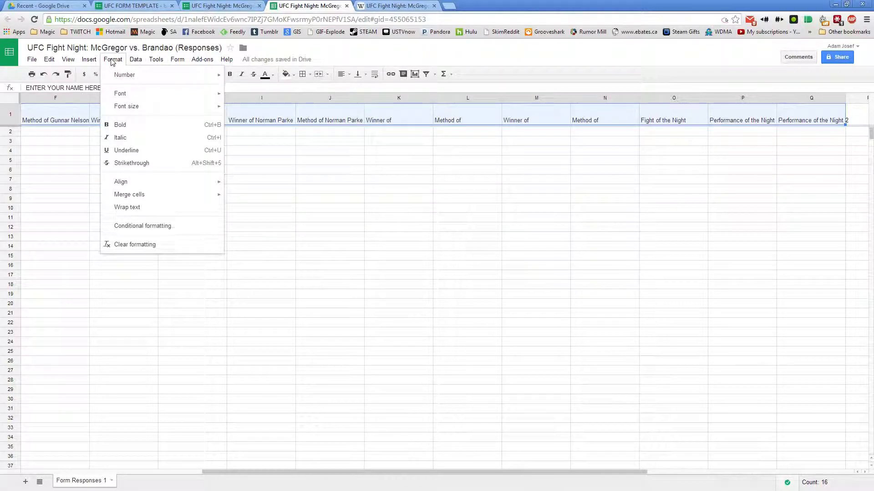
pyautogui.click(142, 207)
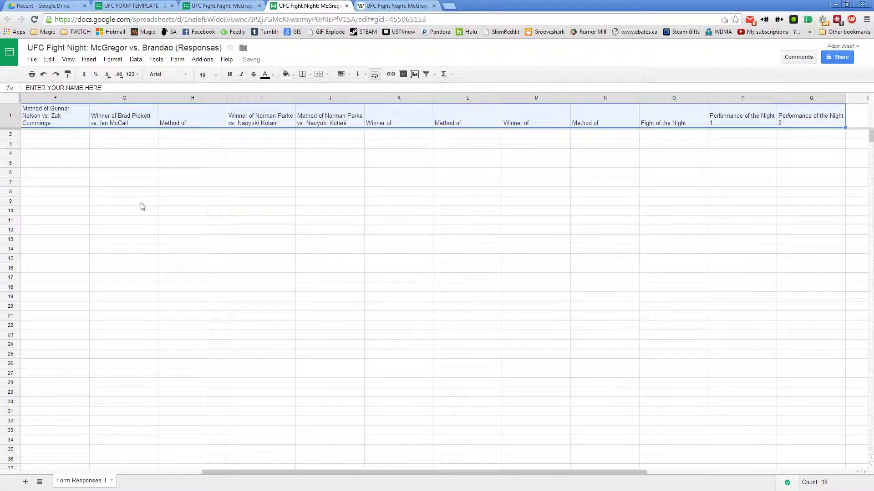
pyautogui.hotkey('ctrl', 'Home')
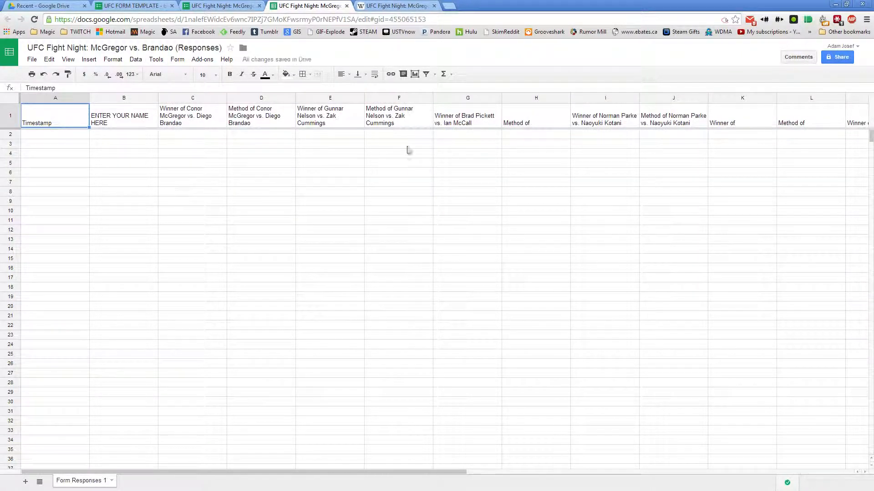
# - Complete the unfinished method question's title in the form as "Method of Brad Pickett vs. Ian McCall" and finish editing it
pyautogui.click(536, 120)
pyautogui.click(222, 5)
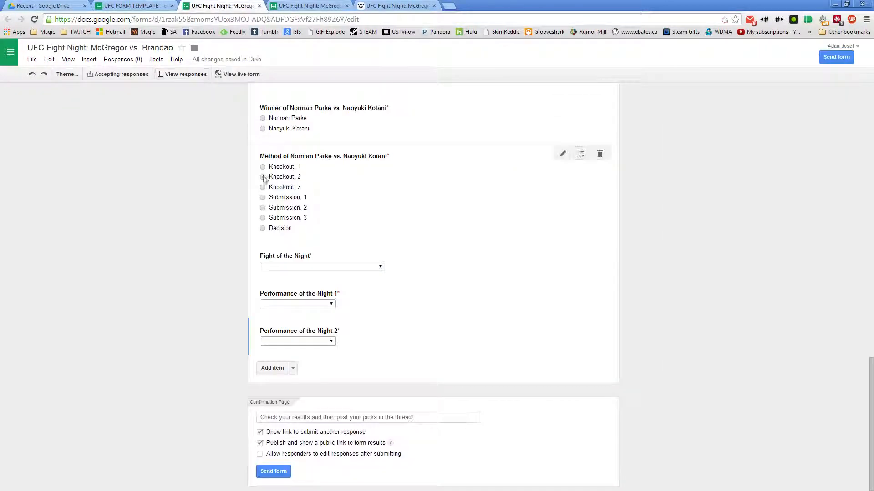
pyautogui.scroll(10, 280, 170)
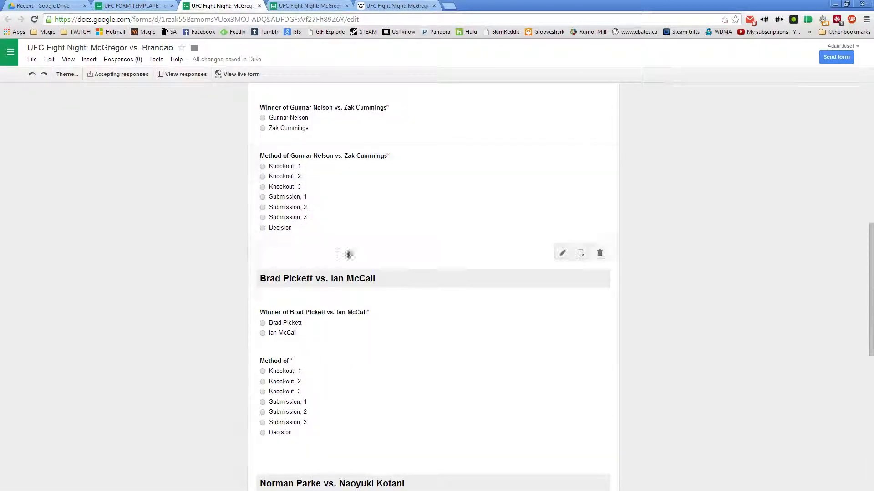
pyautogui.click(366, 283)
pyautogui.hotkey('ctrl', 'c')
pyautogui.click(276, 388)
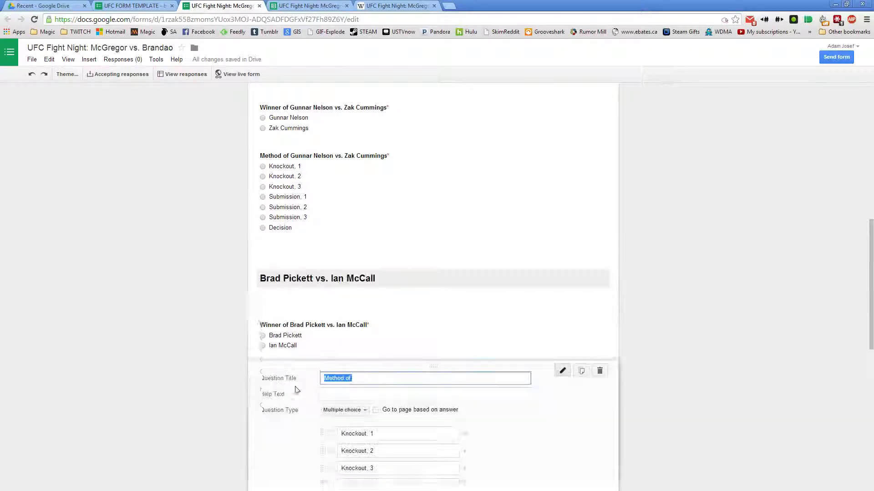
pyautogui.press('End')
pyautogui.hotkey('ctrl', 'v')
pyautogui.scroll(-4, 276, 349)
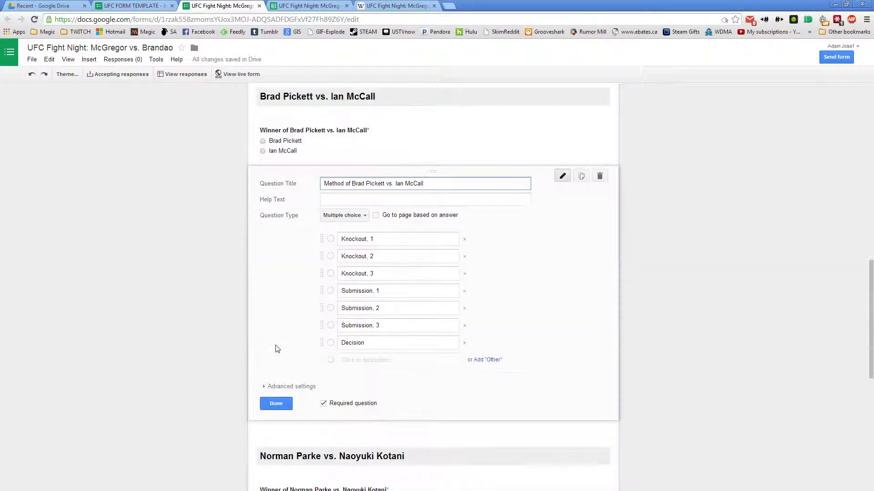
pyautogui.click(276, 404)
# - Close the responses spreadsheet, reopen it from the recent files in Google Drive, and select header cell H1
pyautogui.click(313, 6)
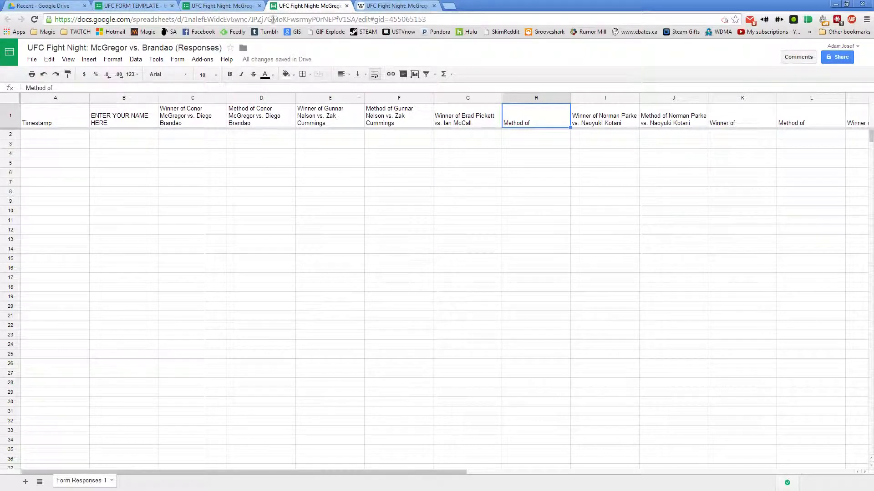
pyautogui.click(346, 6)
pyautogui.click(64, 7)
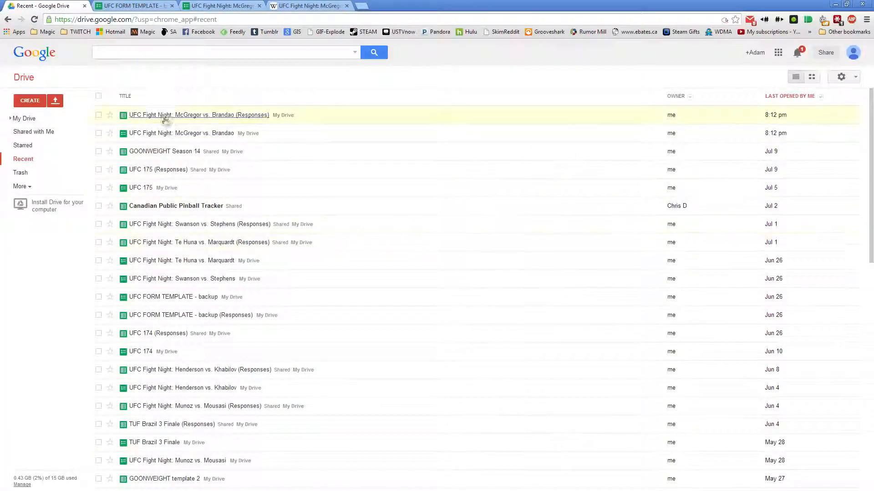
pyautogui.click(204, 119)
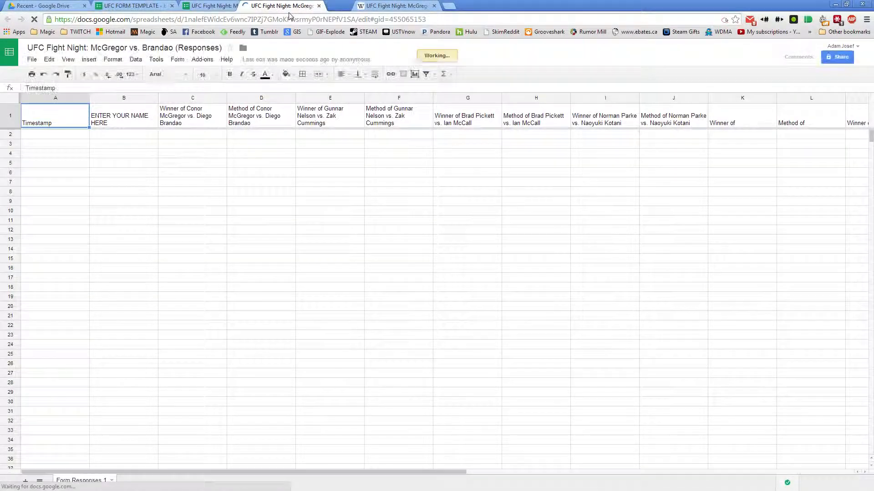
pyautogui.click(529, 114)
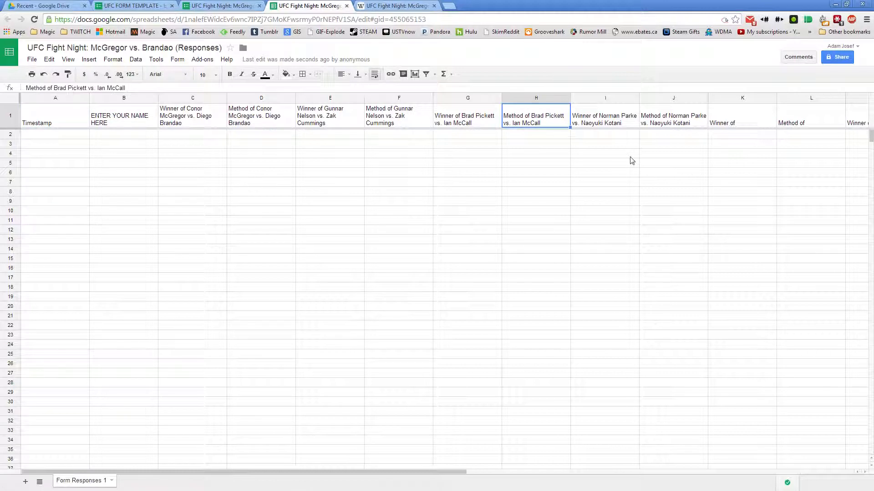
# - Examine the header cells from H1 onward, especially the incomplete "Winner of" and "Method of" columns K through N
pyautogui.press('Right')
pyautogui.press('Right')
pyautogui.press('Right')
pyautogui.press('Right')
pyautogui.press('Right')
pyautogui.press('Right')
pyautogui.press('Right')
pyautogui.press('Right')
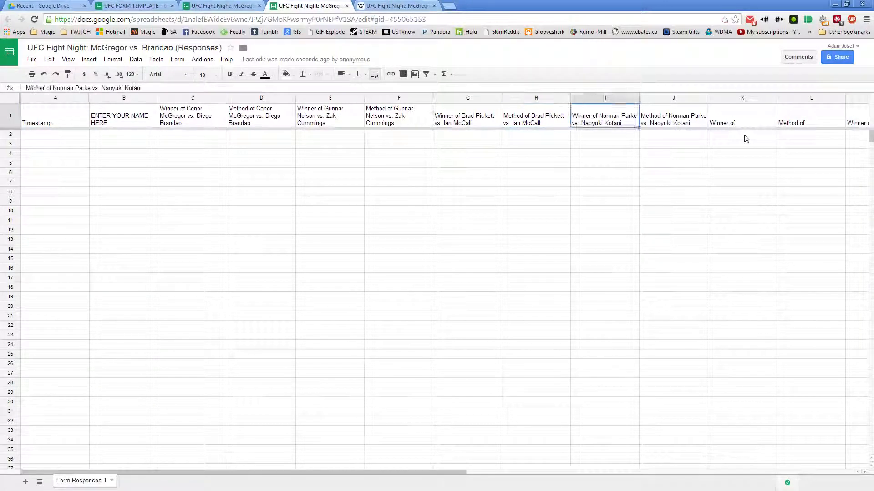
pyautogui.press('Left')
pyautogui.press('Left')
pyautogui.press('Left')
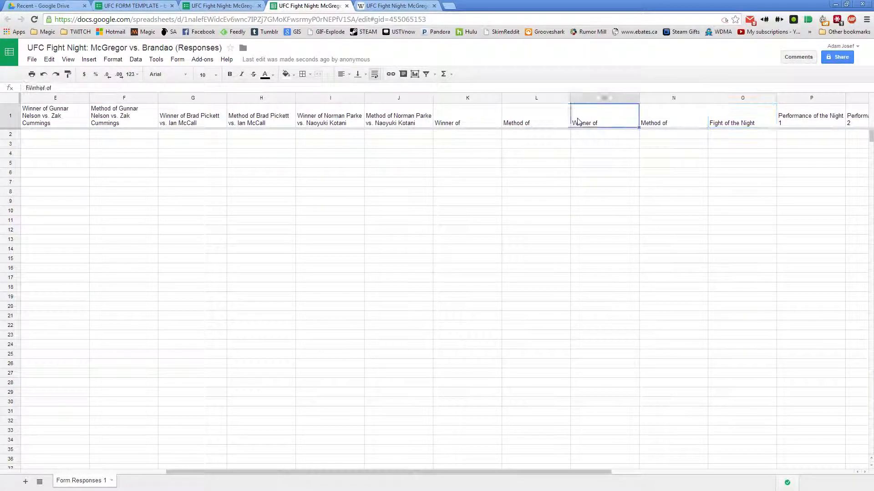
pyautogui.press('Left')
pyautogui.press('Left')
pyautogui.press('Right')
pyautogui.press('Right')
pyautogui.press('Right')
pyautogui.press('Right')
pyautogui.press('Left')
pyautogui.press('Left')
pyautogui.press('Left')
pyautogui.press('Left')
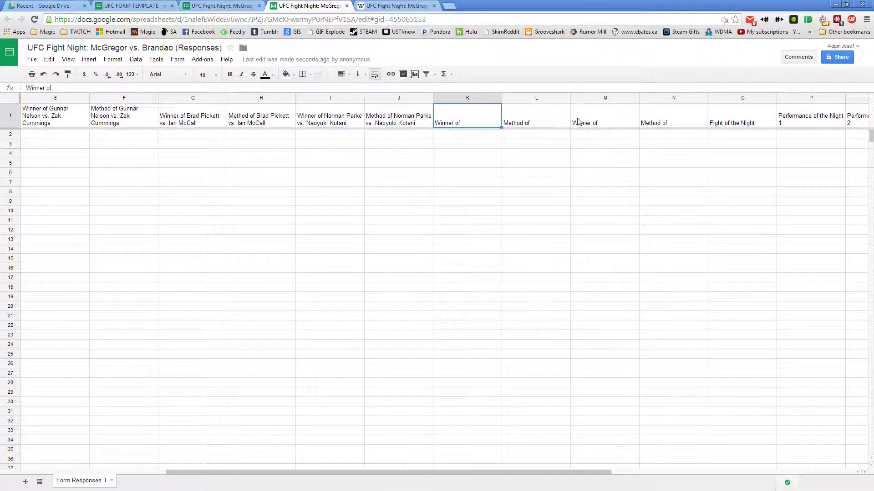
pyautogui.press('Right')
pyautogui.press('Right')
pyautogui.press('Left')
pyautogui.press('Left')
pyautogui.hotkey('ctrl', 'Home')
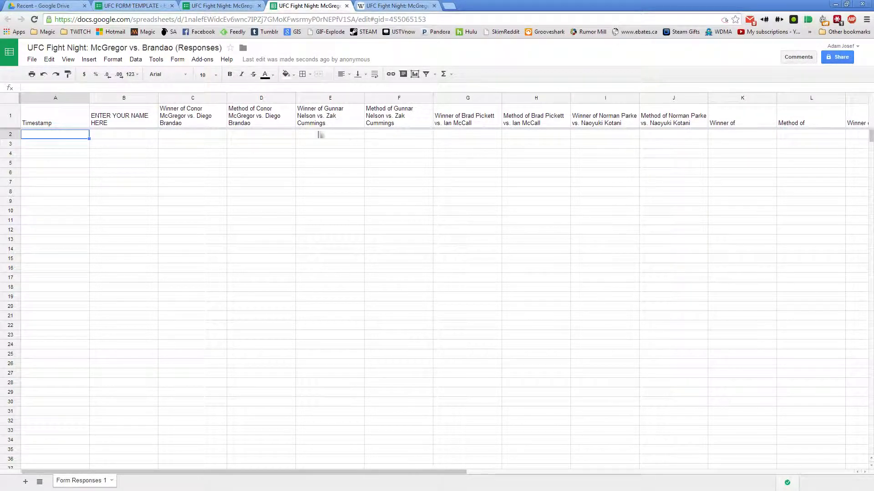
pyautogui.moveTo(125, 137); pyautogui.dragTo(564, 327)
pyautogui.click(110, 137)
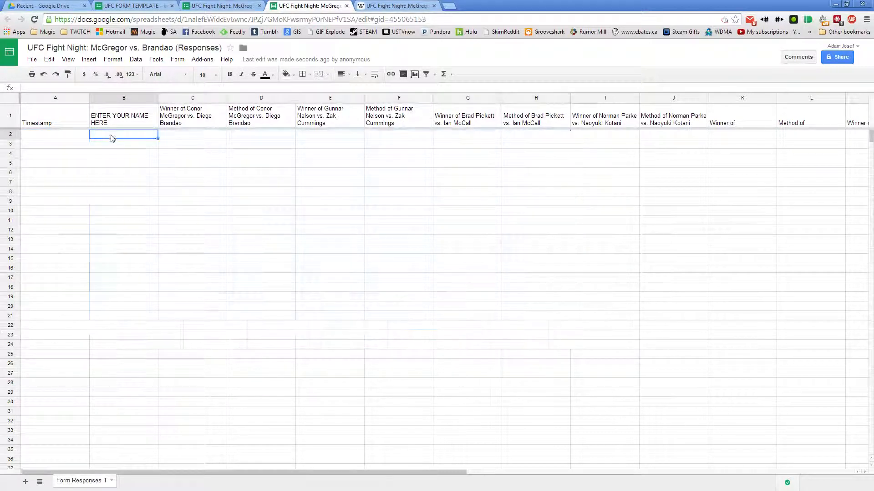
pyautogui.click(51, 136)
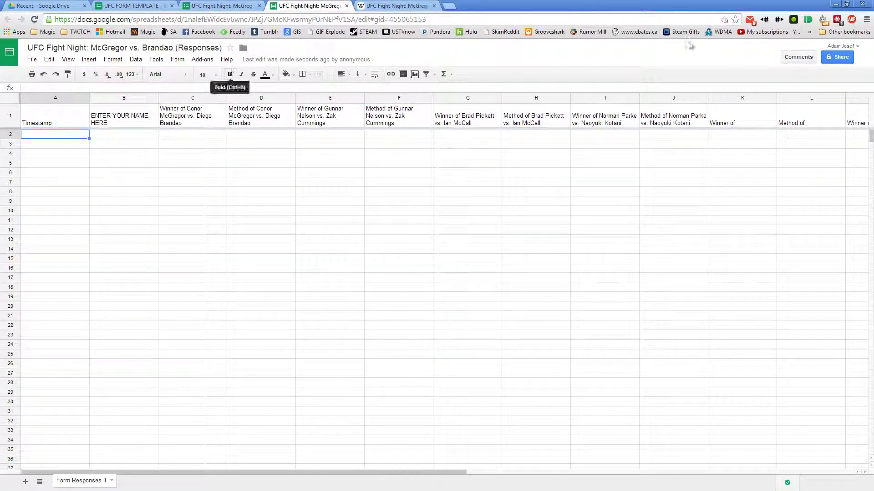
# - Share the responses spreadsheet with anyone with the link, with view access, and close the sharing settings
pyautogui.click(839, 58)
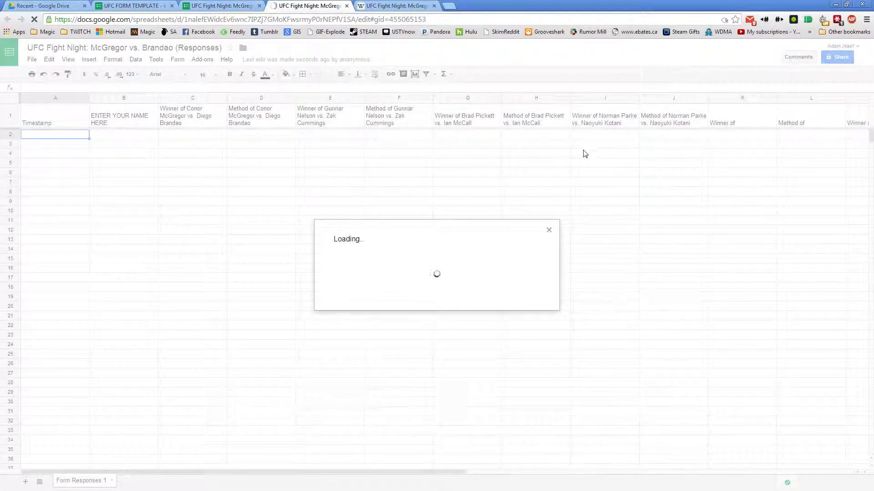
pyautogui.click(489, 232)
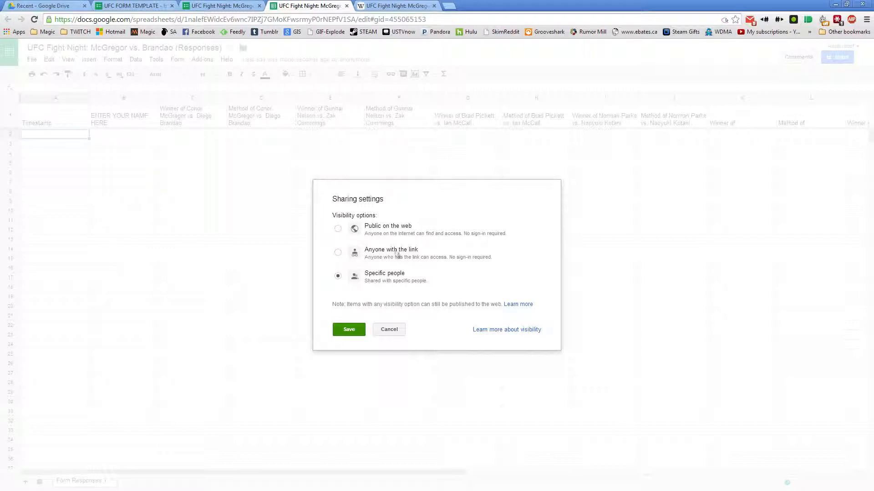
pyautogui.click(338, 253)
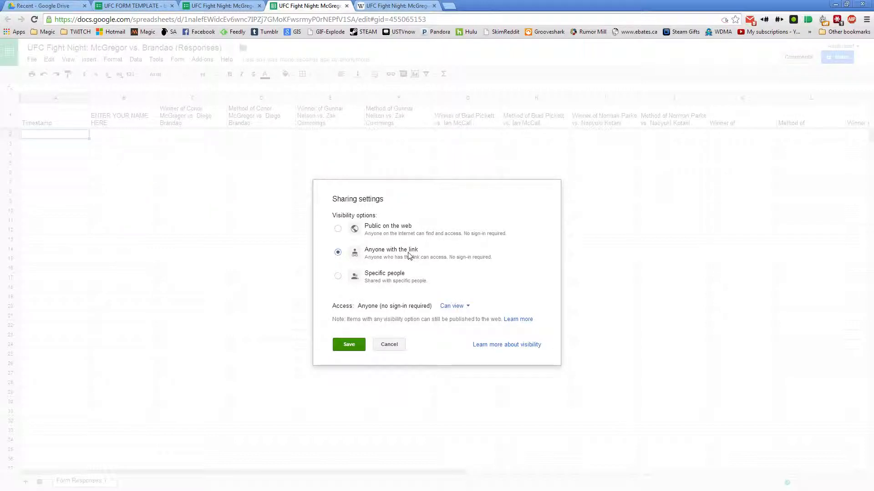
pyautogui.click(349, 344)
pyautogui.click(336, 386)
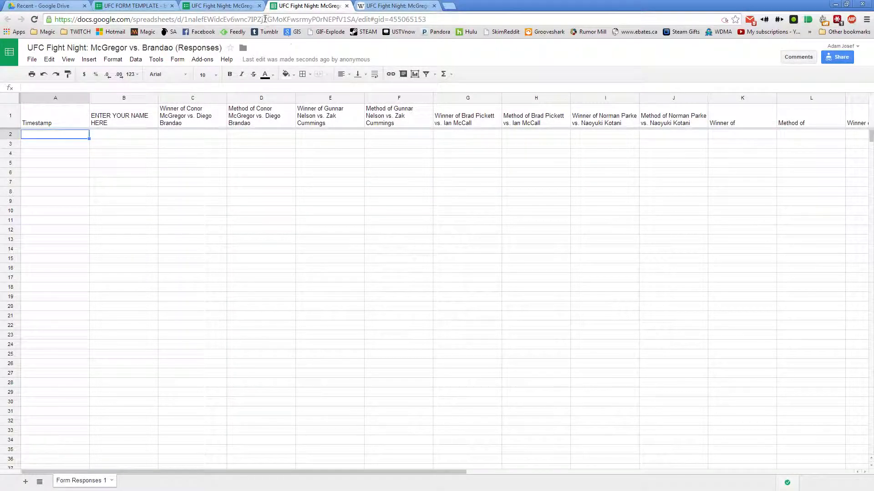
# - Highlight the responses spreadsheet's web address and narrow the selection to its #gid part
pyautogui.click(288, 20)
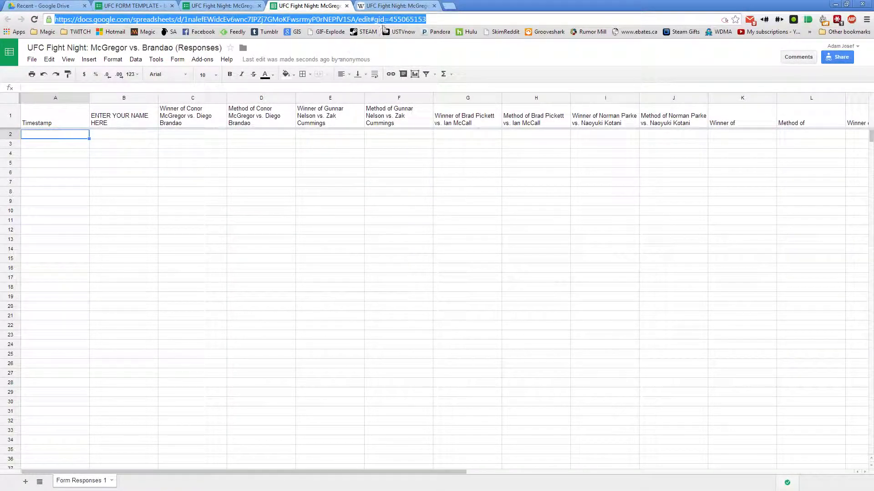
pyautogui.moveTo(427, 19); pyautogui.dragTo(369, 20)
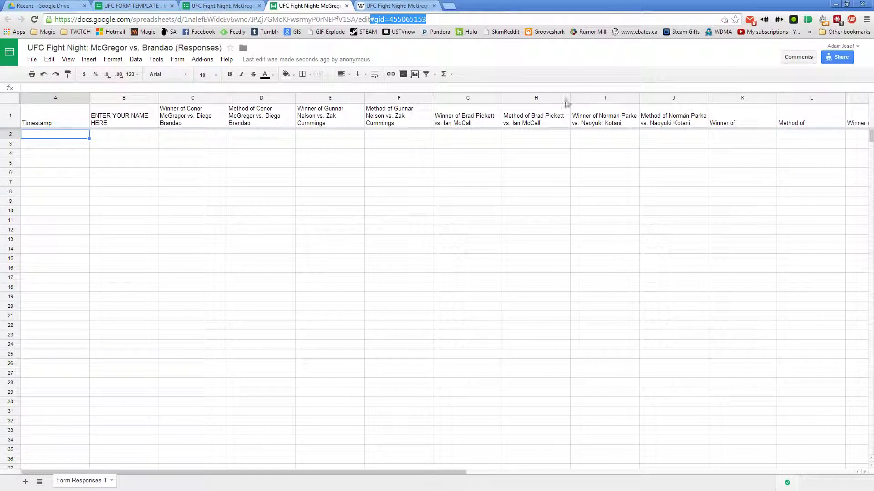
# - Open the live form from the responses spreadsheet and select its whole web address
pyautogui.click(178, 60)
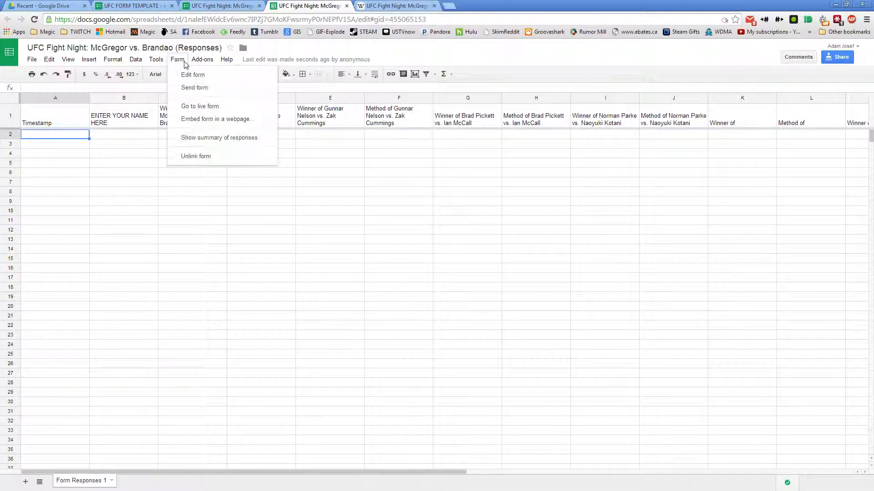
pyautogui.click(198, 106)
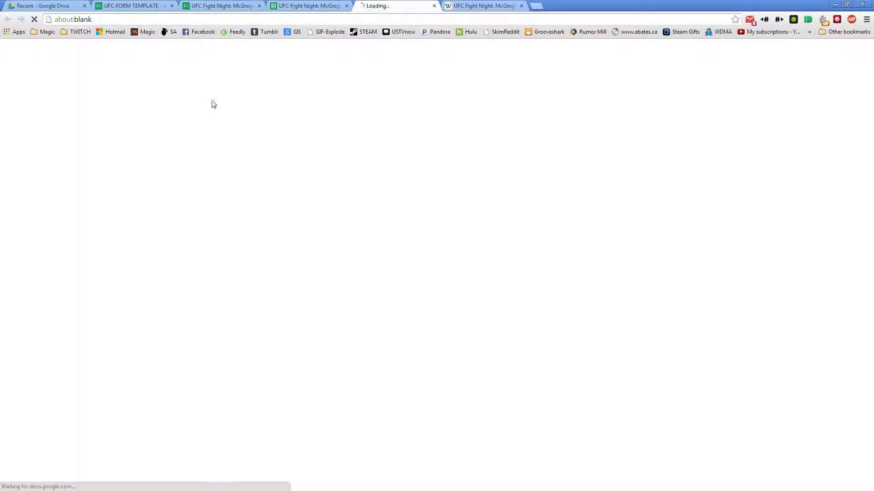
pyautogui.click(316, 19)
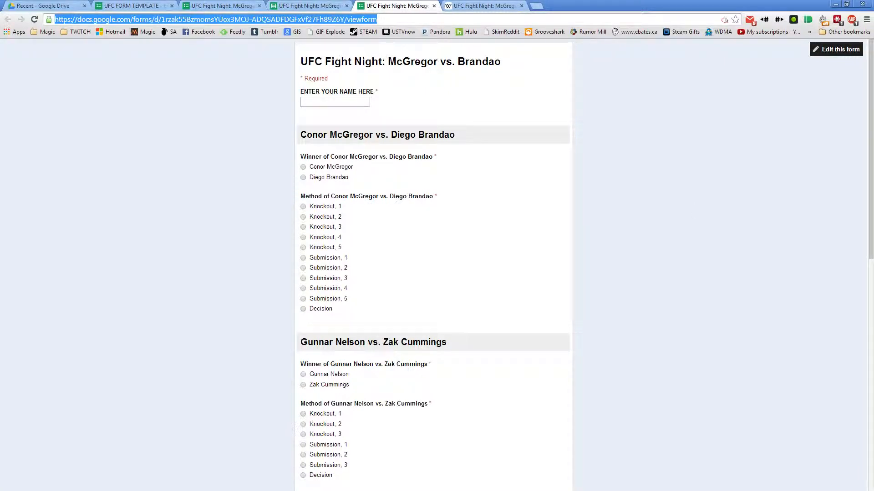
pyautogui.hotkey('alt', 'Tab')
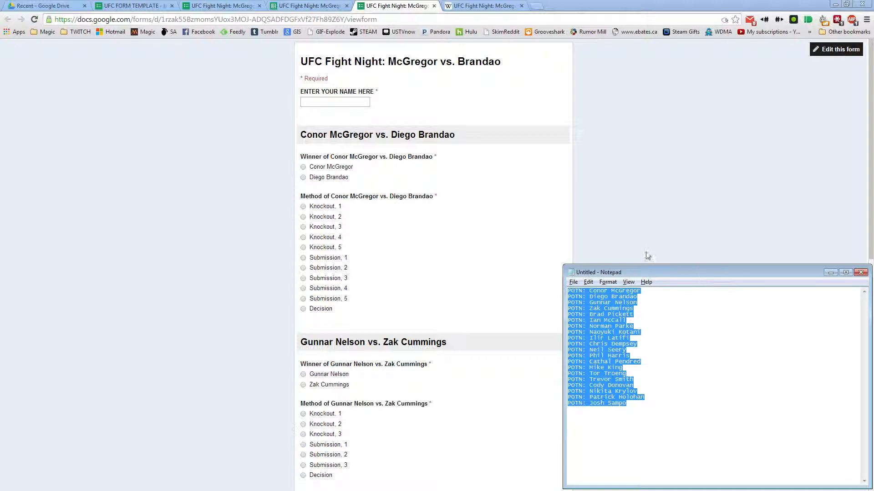
pyautogui.click(466, 142)
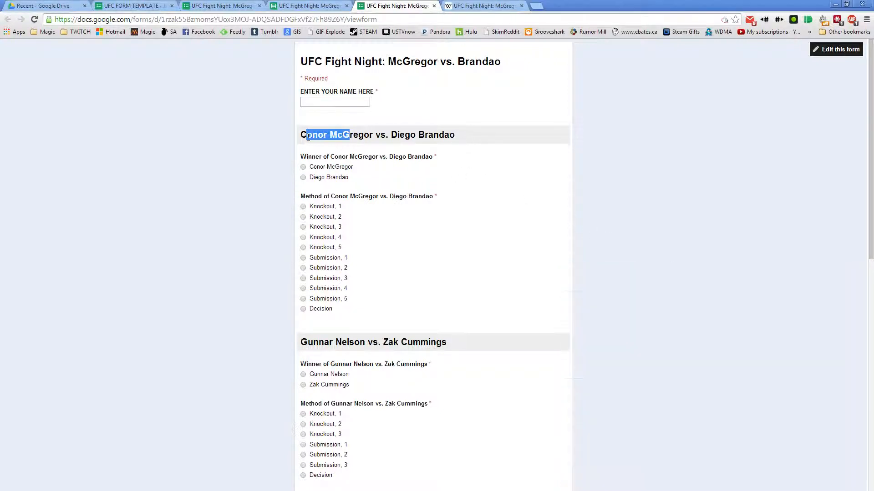